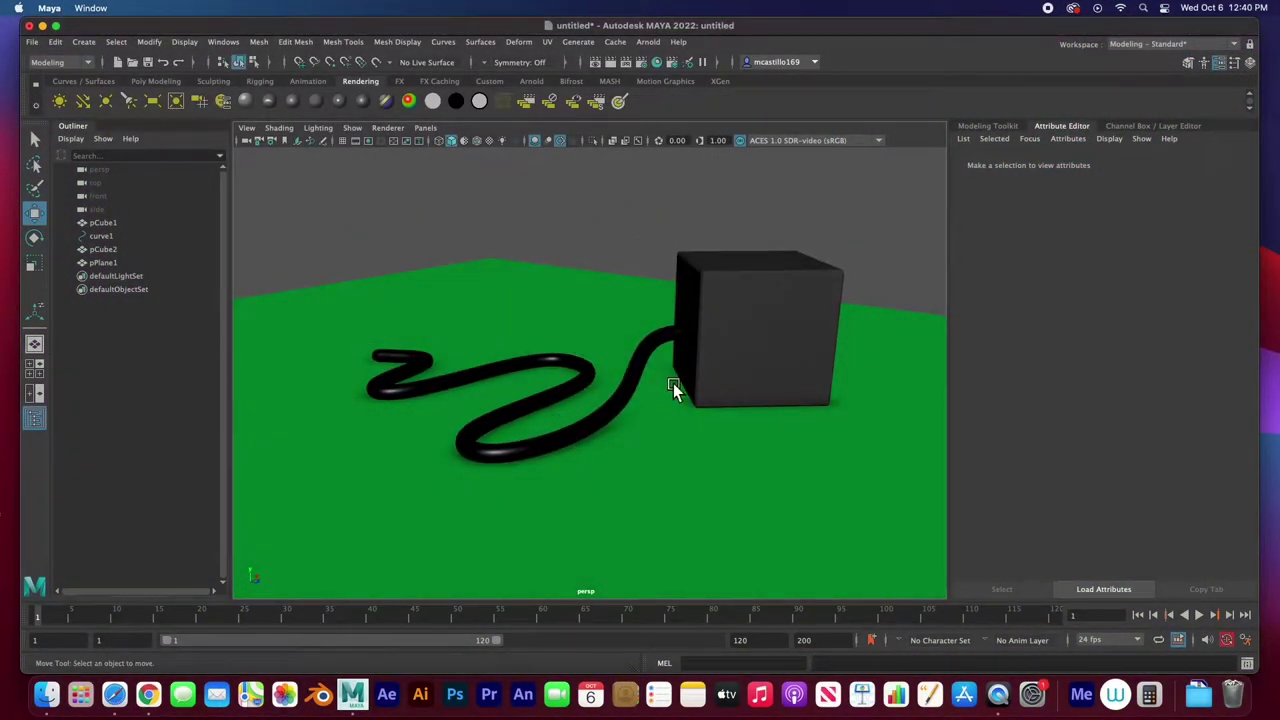
Examine the finished black cable and box scene from several angles, including how the cable meets the box.
alt+drag(711, 423, 457, 423)
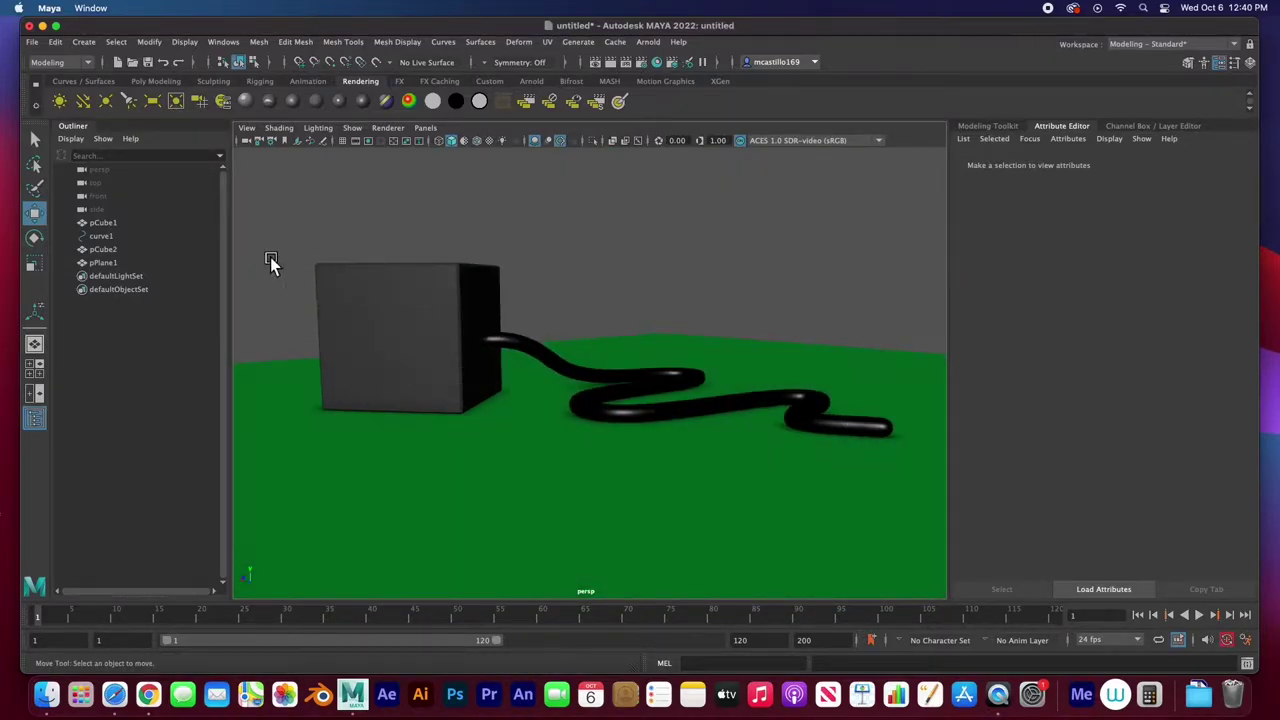
alt+drag(397, 337, 634, 354)
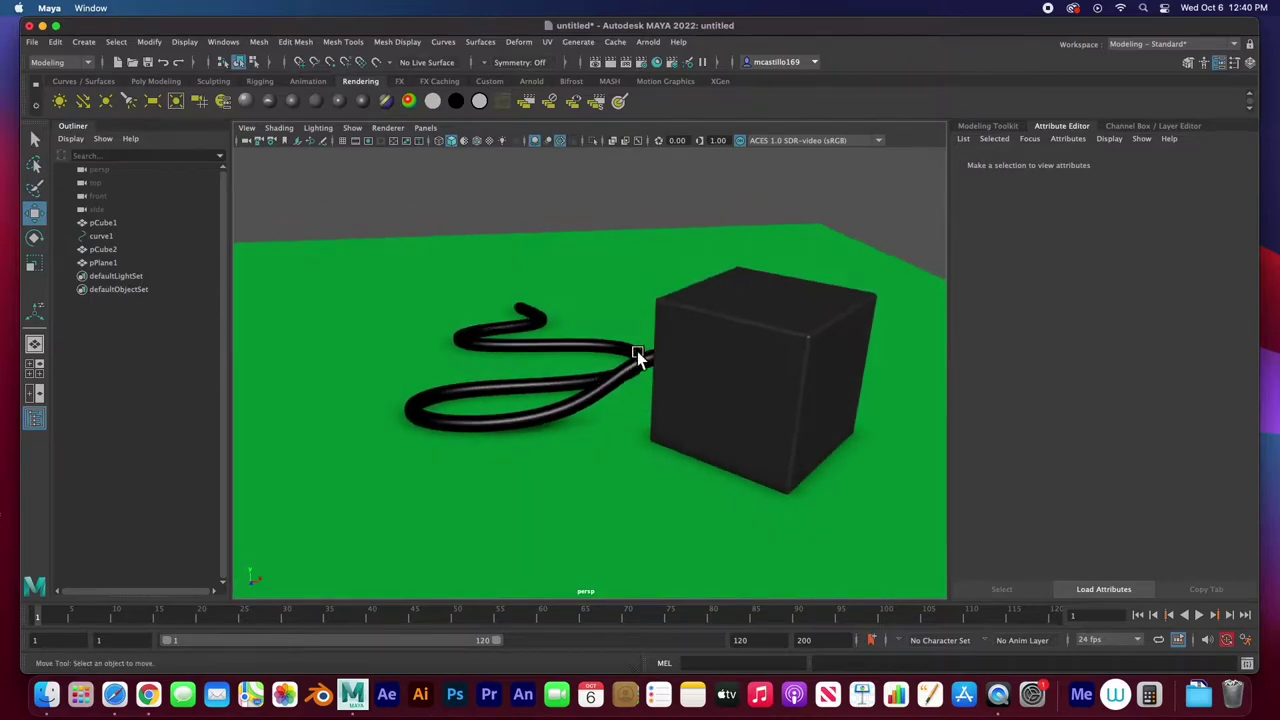
alt+drag(534, 314, 469, 334)
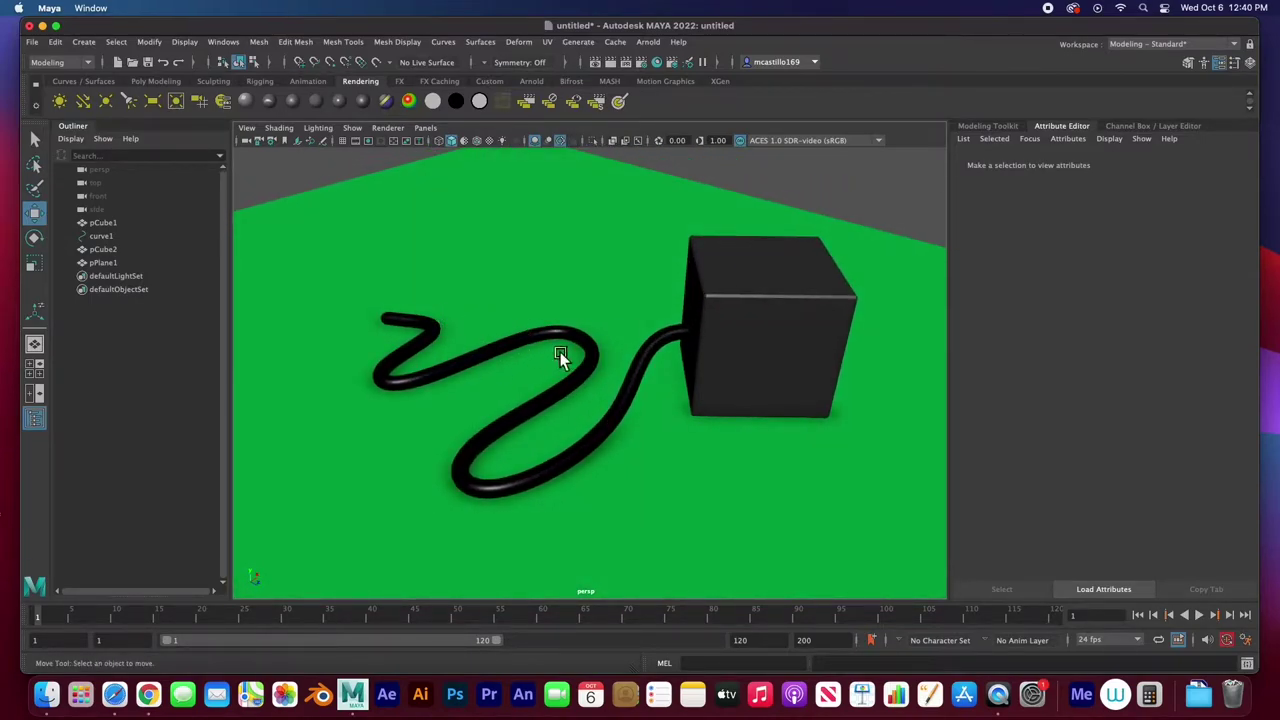
alt+drag(706, 377, 714, 363)
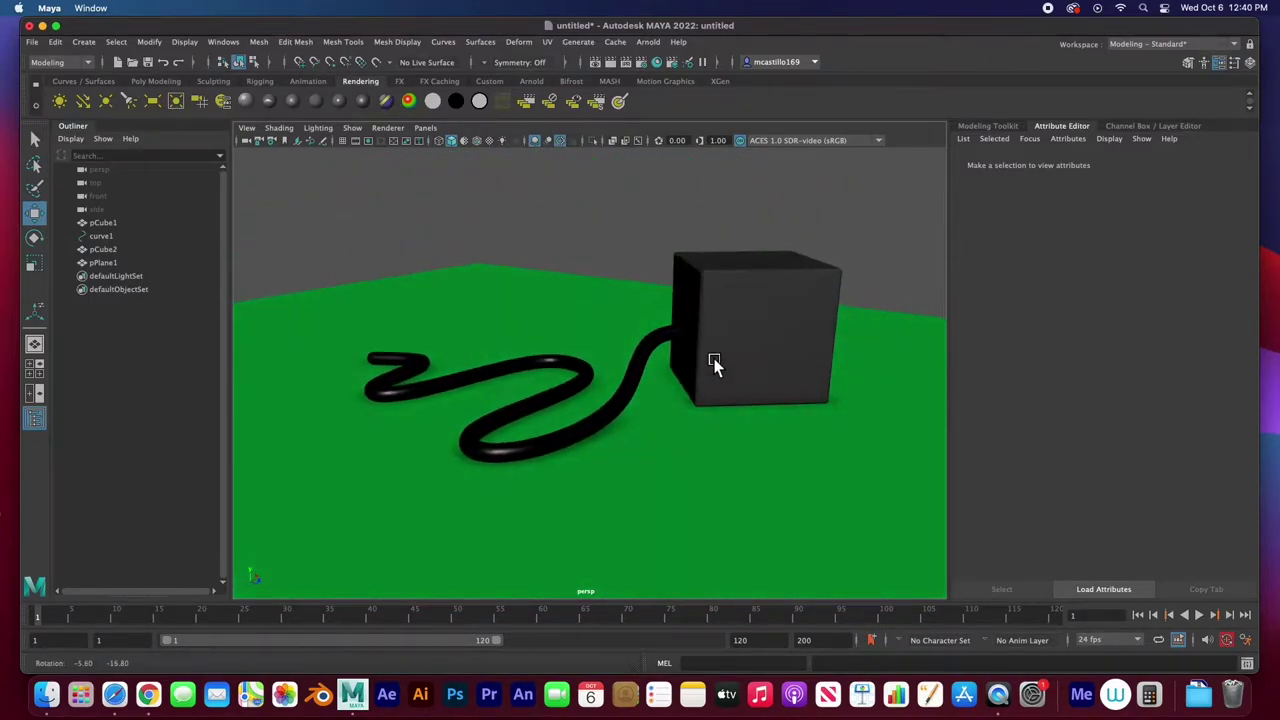
click(627, 390)
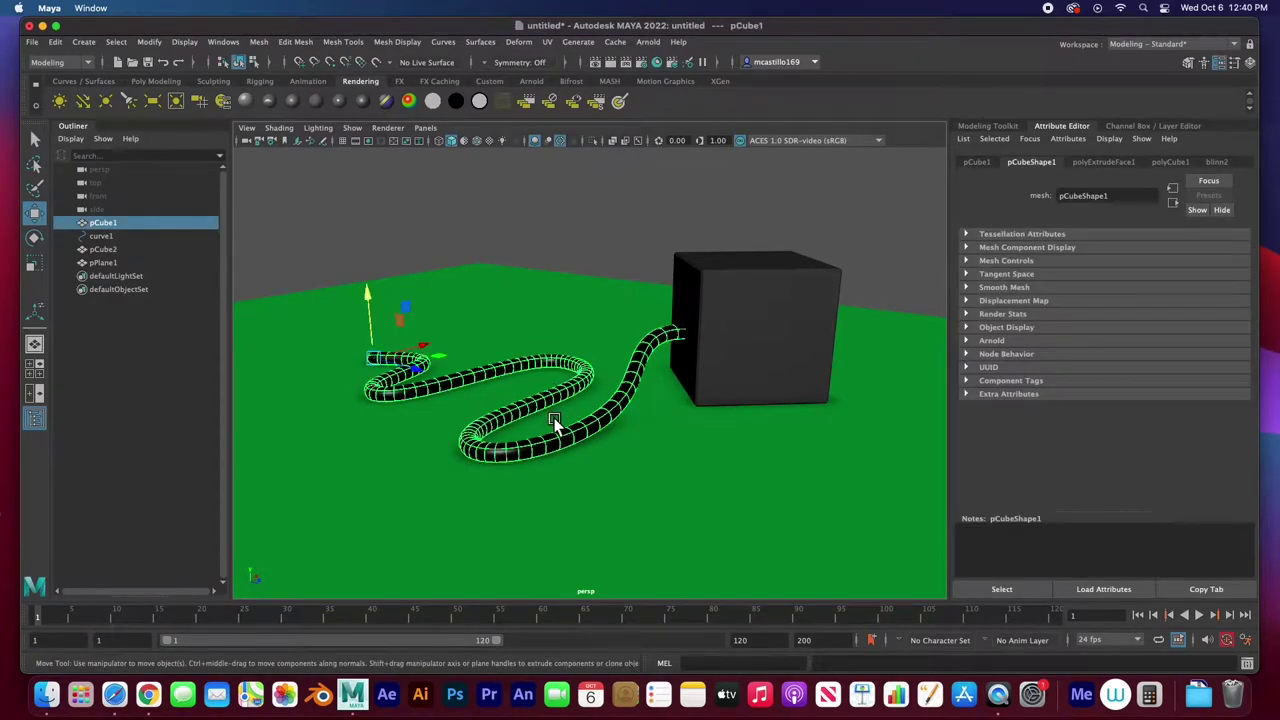
alt+drag(550, 420, 527, 416)
click(557, 286)
alt+drag(571, 371, 812, 390)
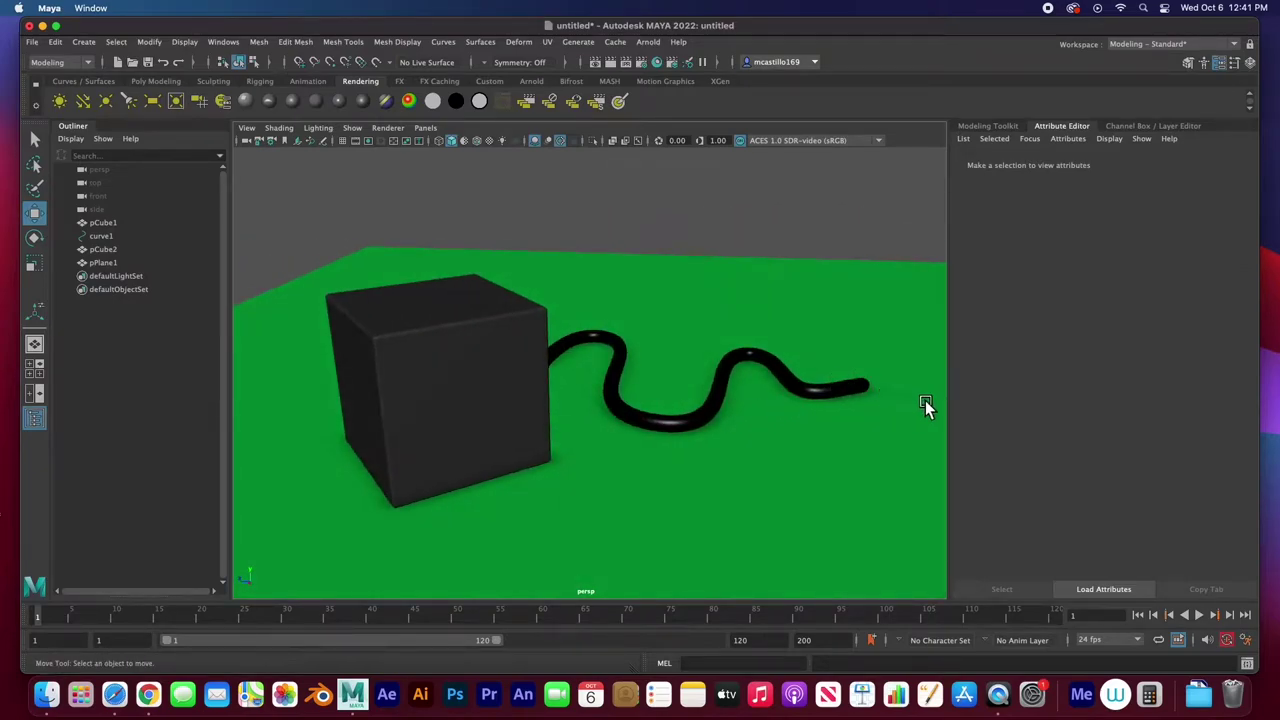
alt+drag(612, 309, 722, 394)
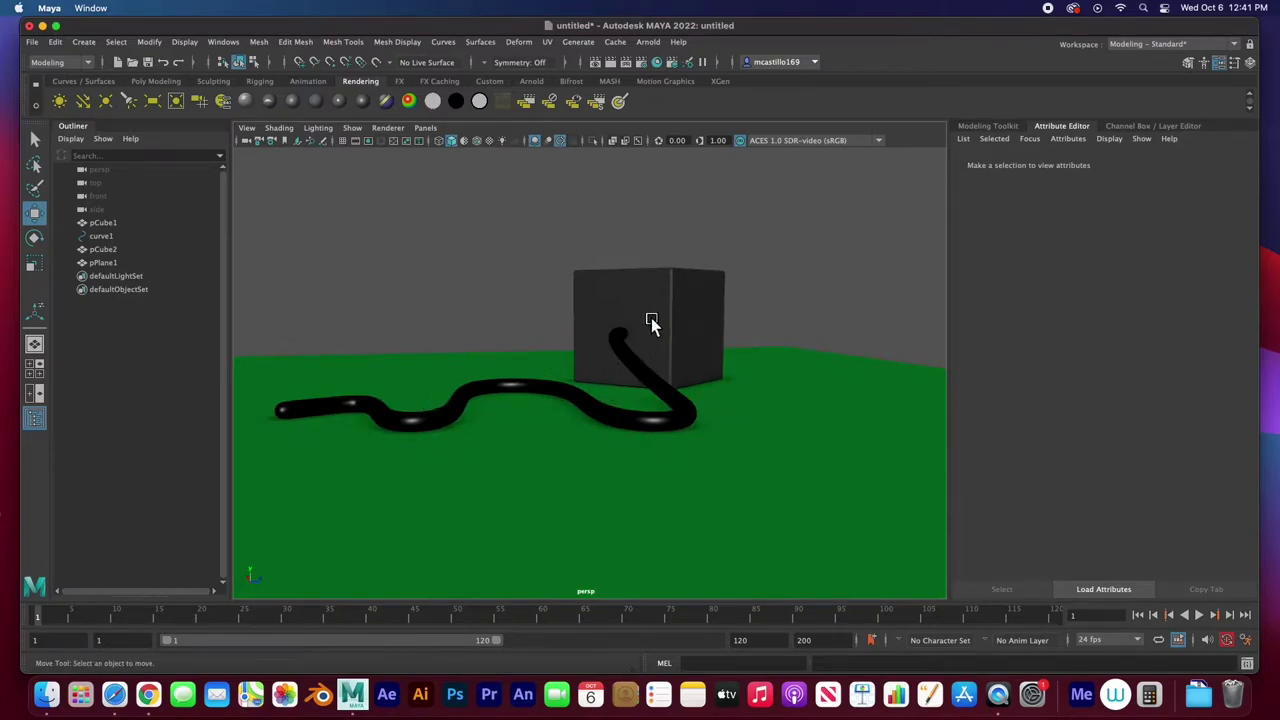
alt+drag(694, 309, 632, 390)
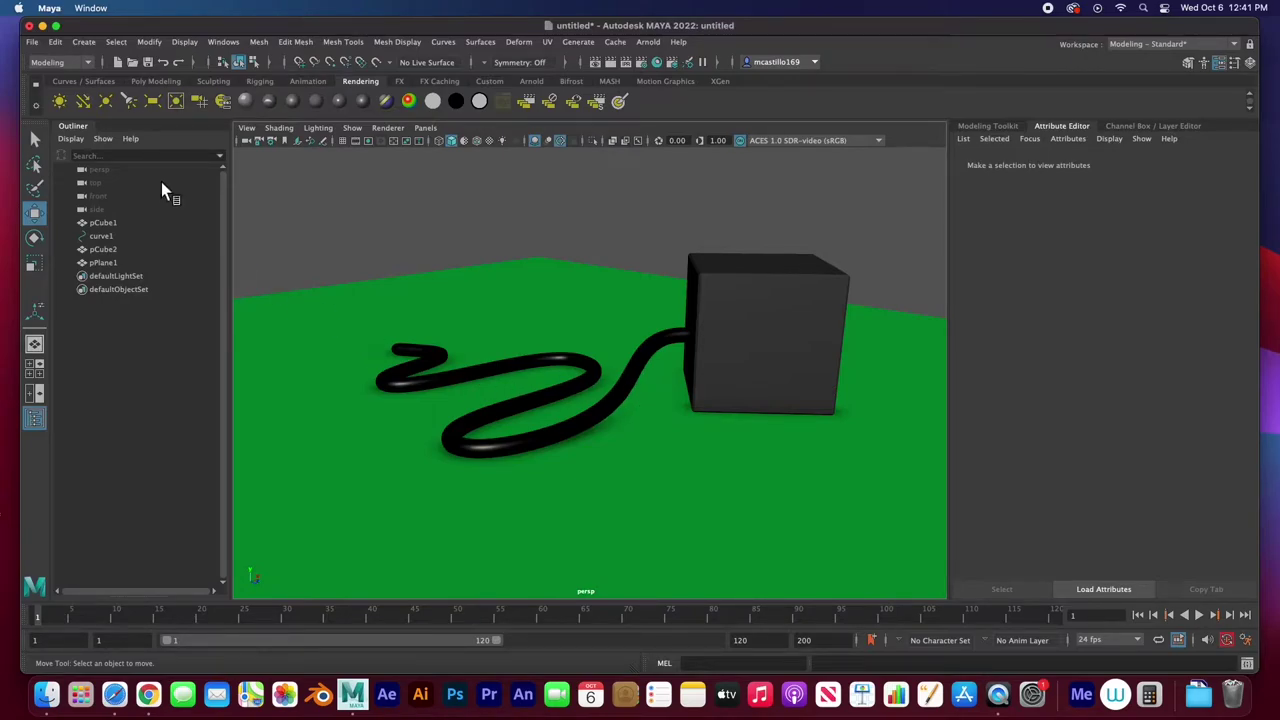
Start a new scene and add a polygon cube placed at about -9.9 on the Z axis.
click(32, 42)
click(64, 65)
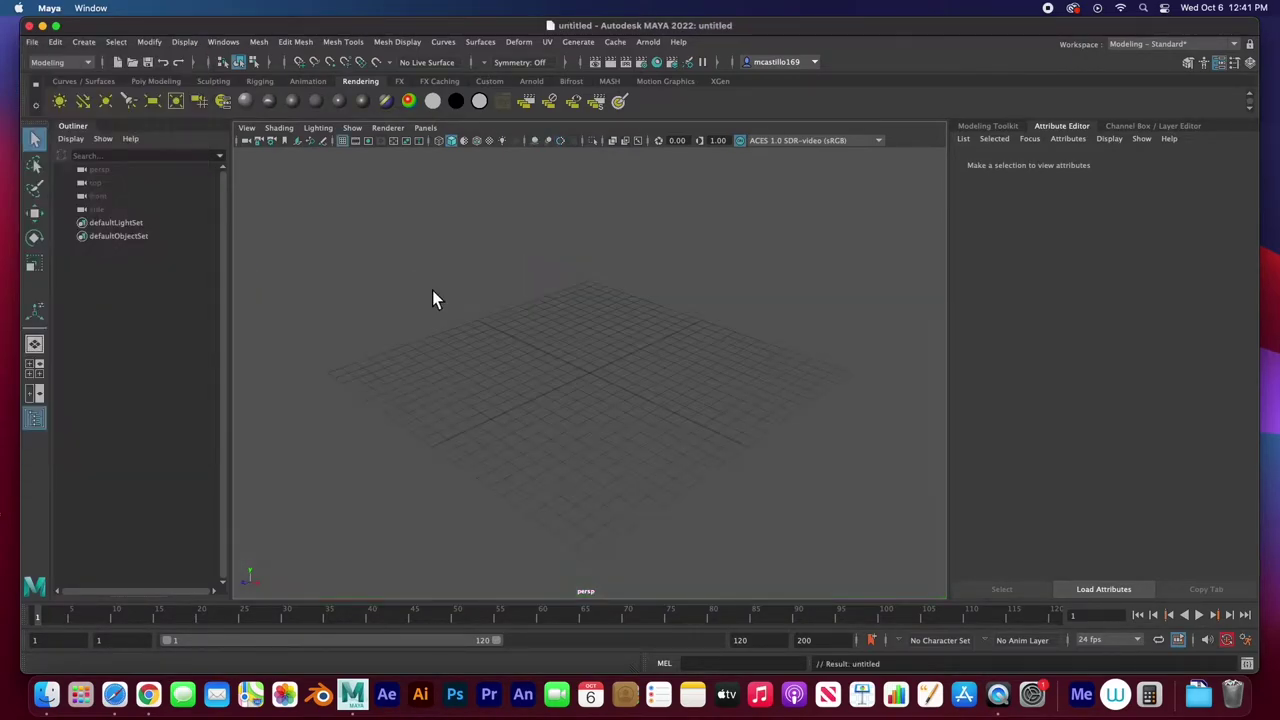
click(155, 84)
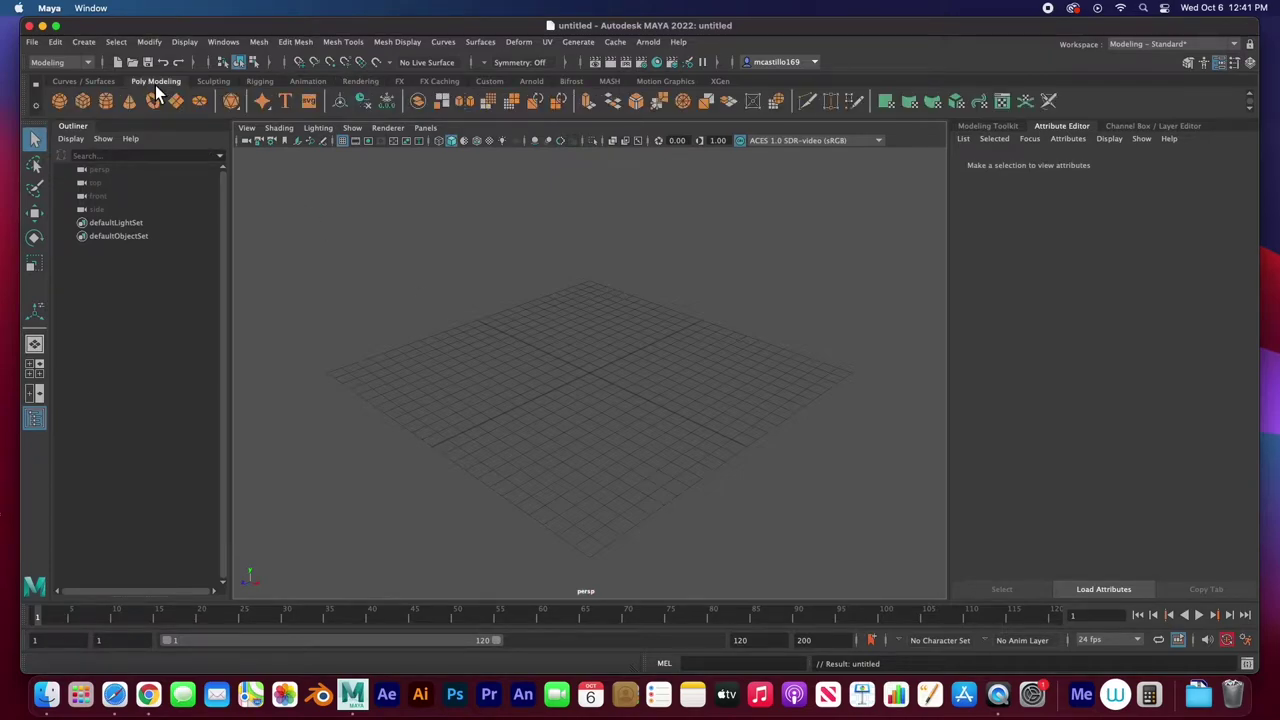
click(84, 102)
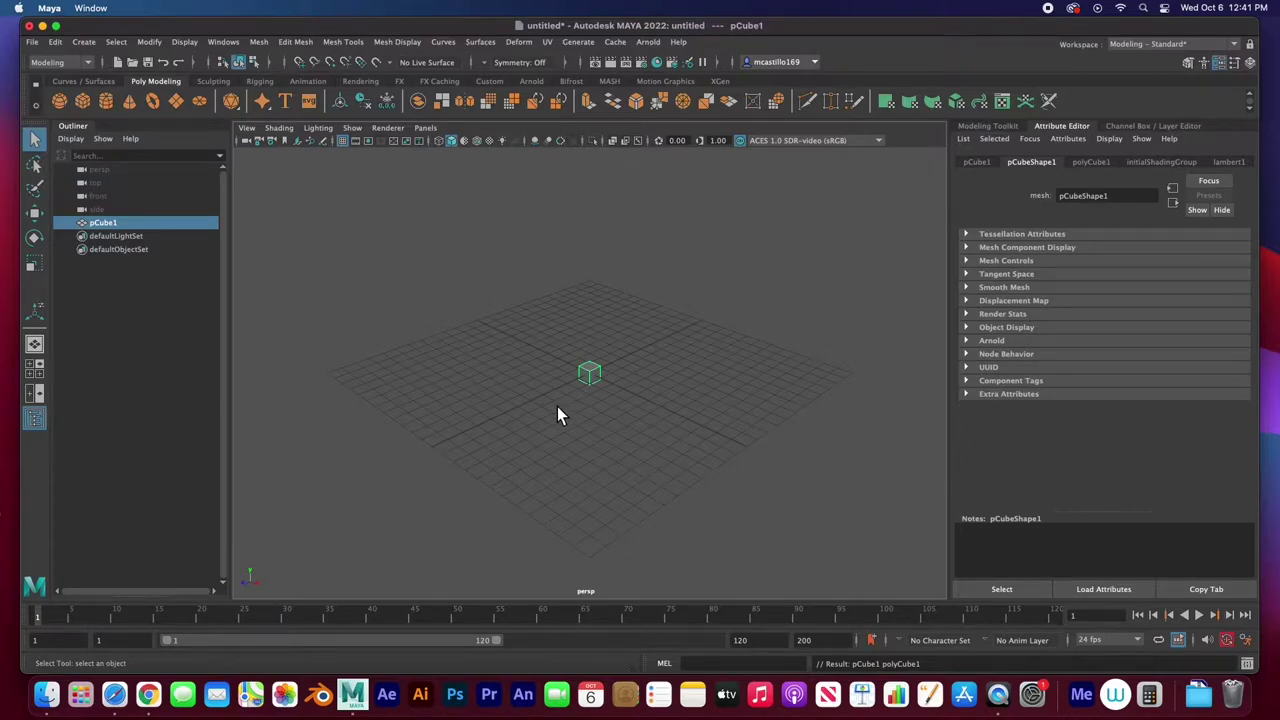
key(w)
drag(543, 401, 655, 366)
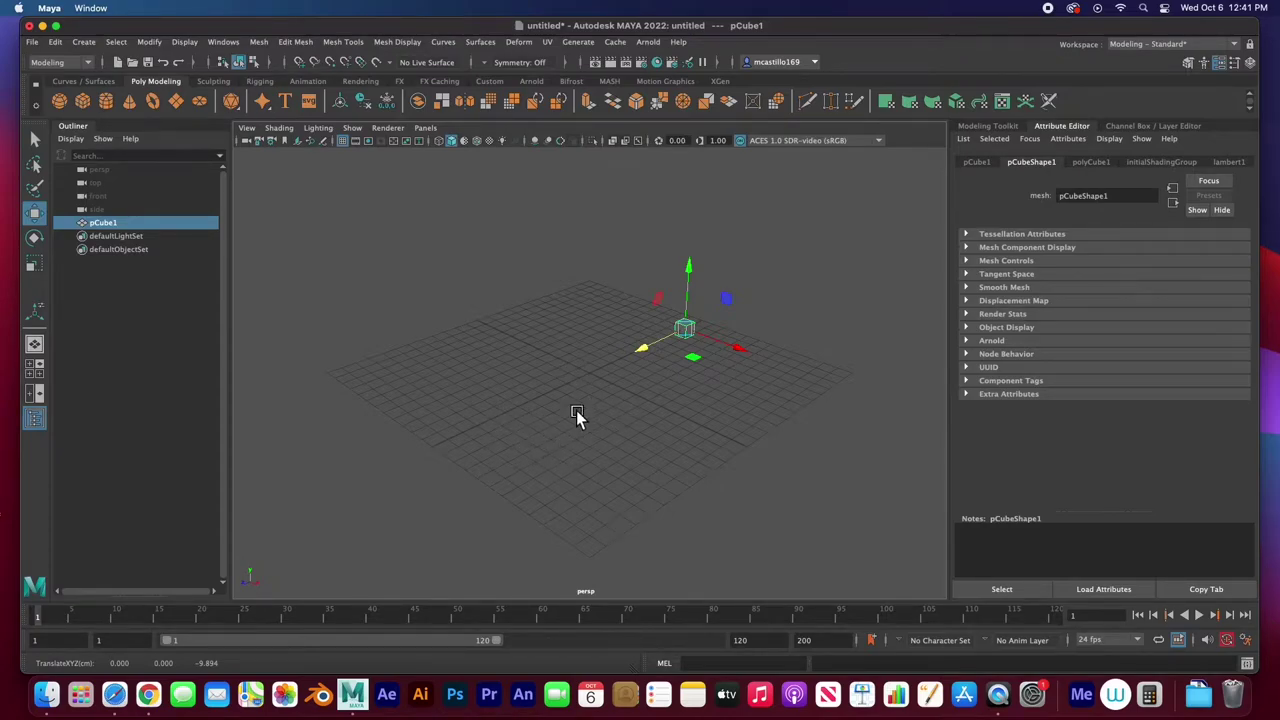
Draw a winding EP curve with 12 edit points in the top view, starting just in front of the cube.
key(space)
key(space)
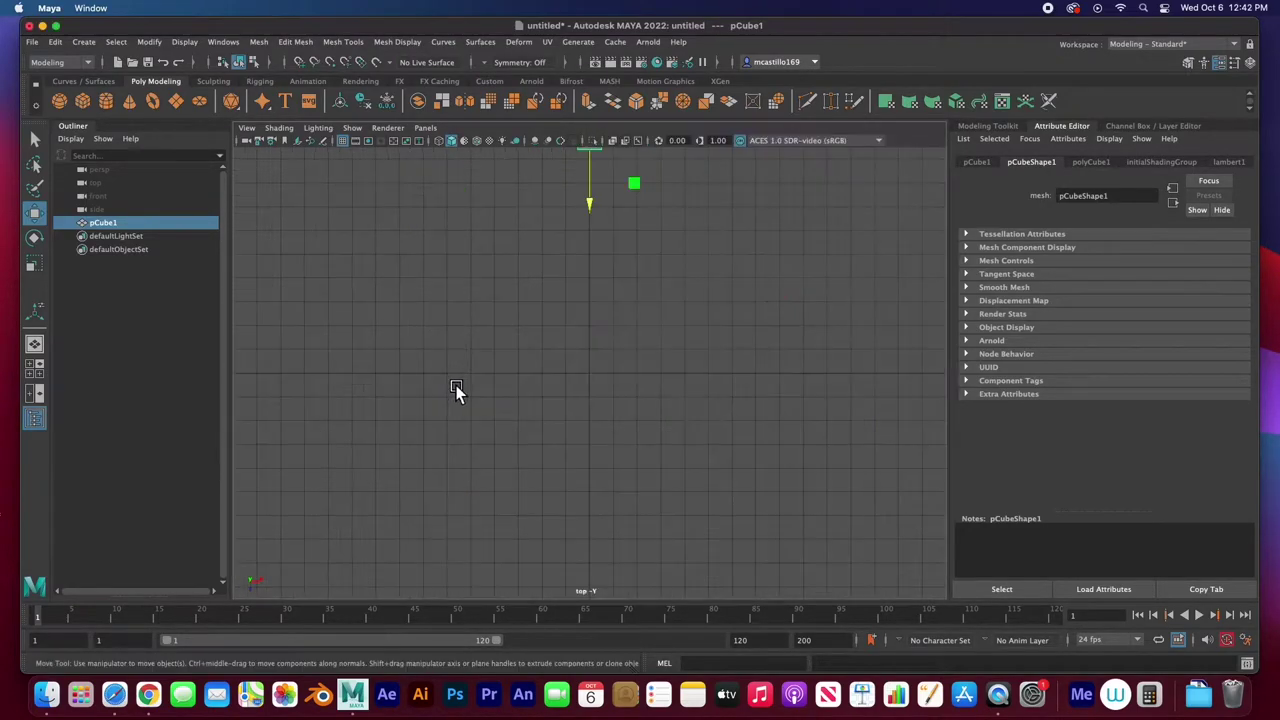
alt+middle_drag(569, 418, 569, 458)
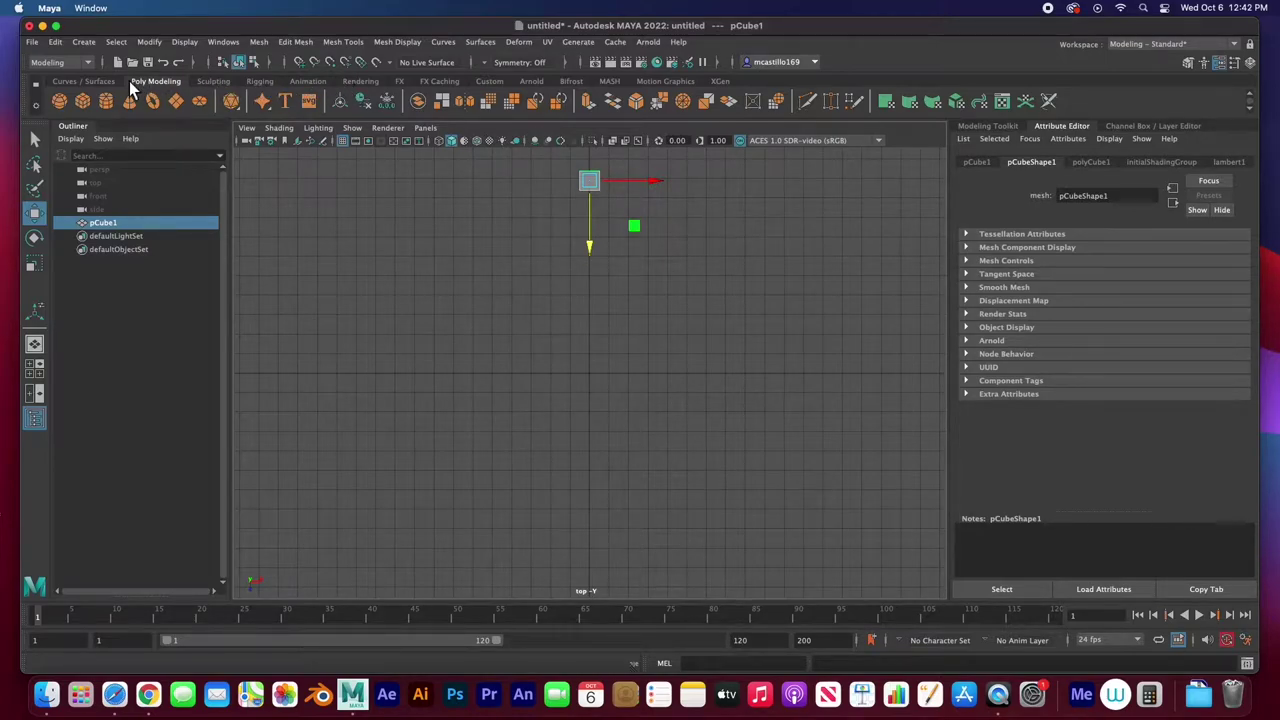
click(102, 81)
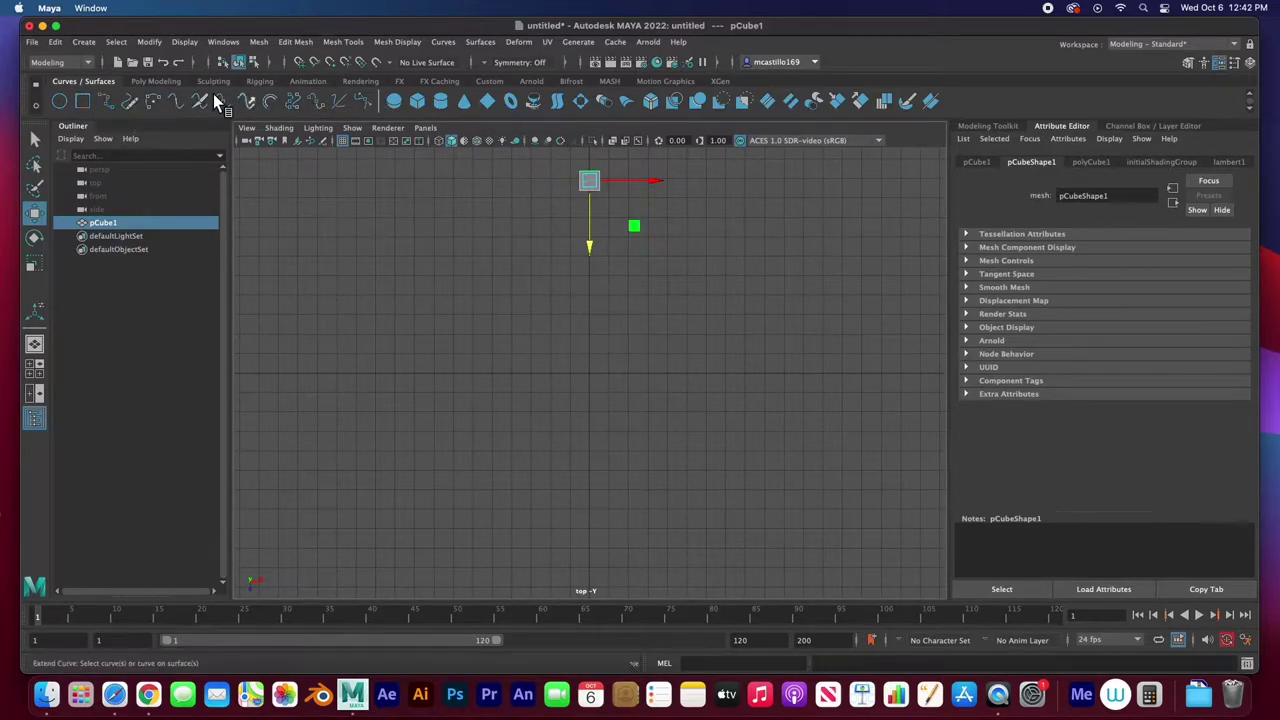
click(106, 101)
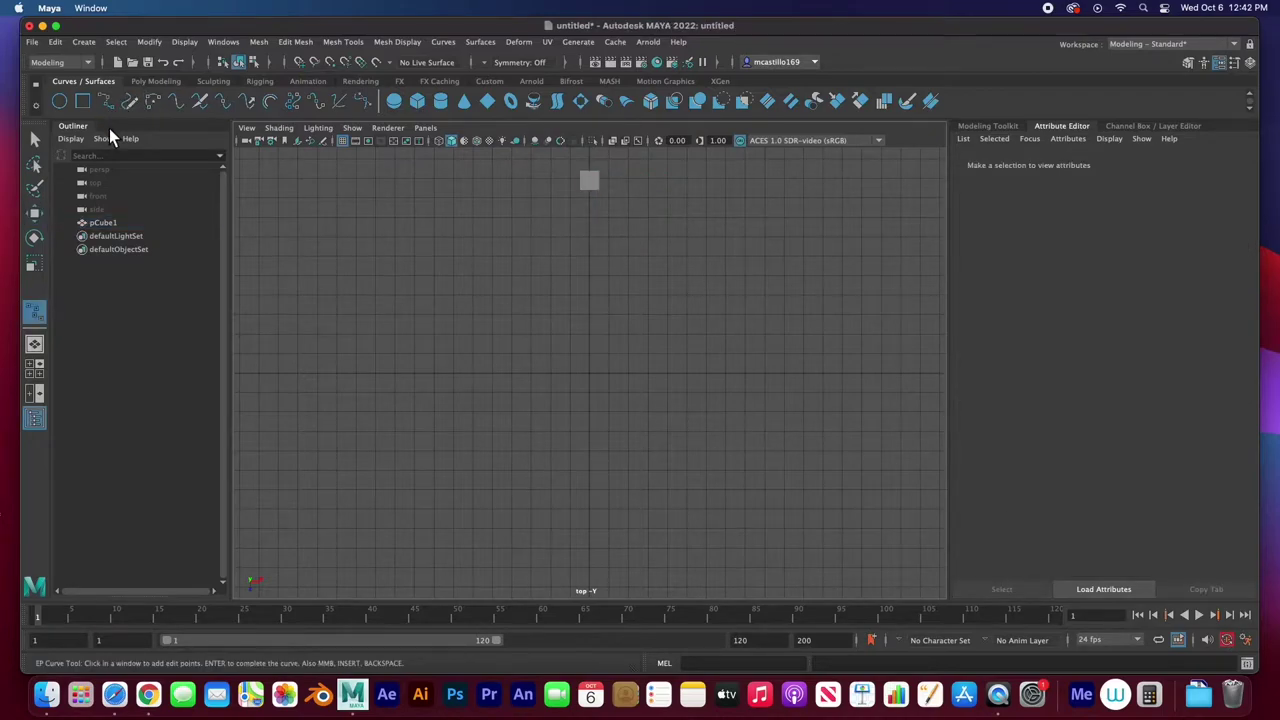
click(590, 207)
click(549, 238)
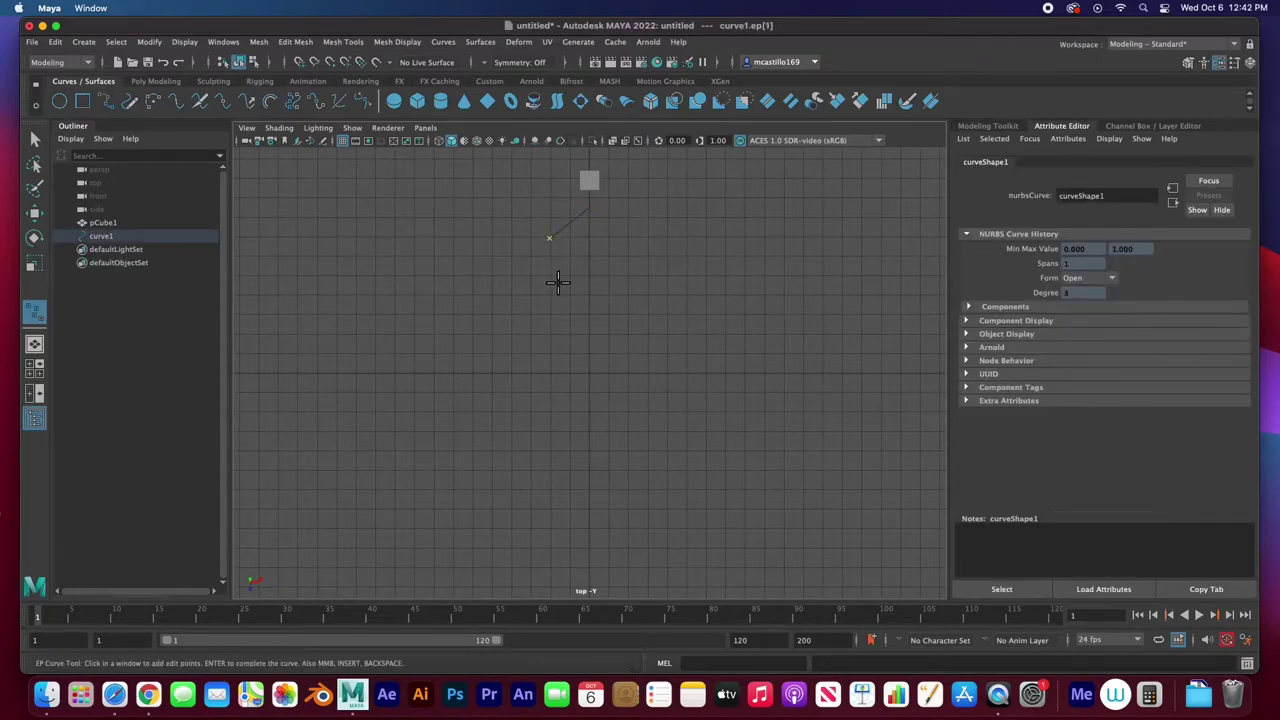
click(615, 289)
click(672, 290)
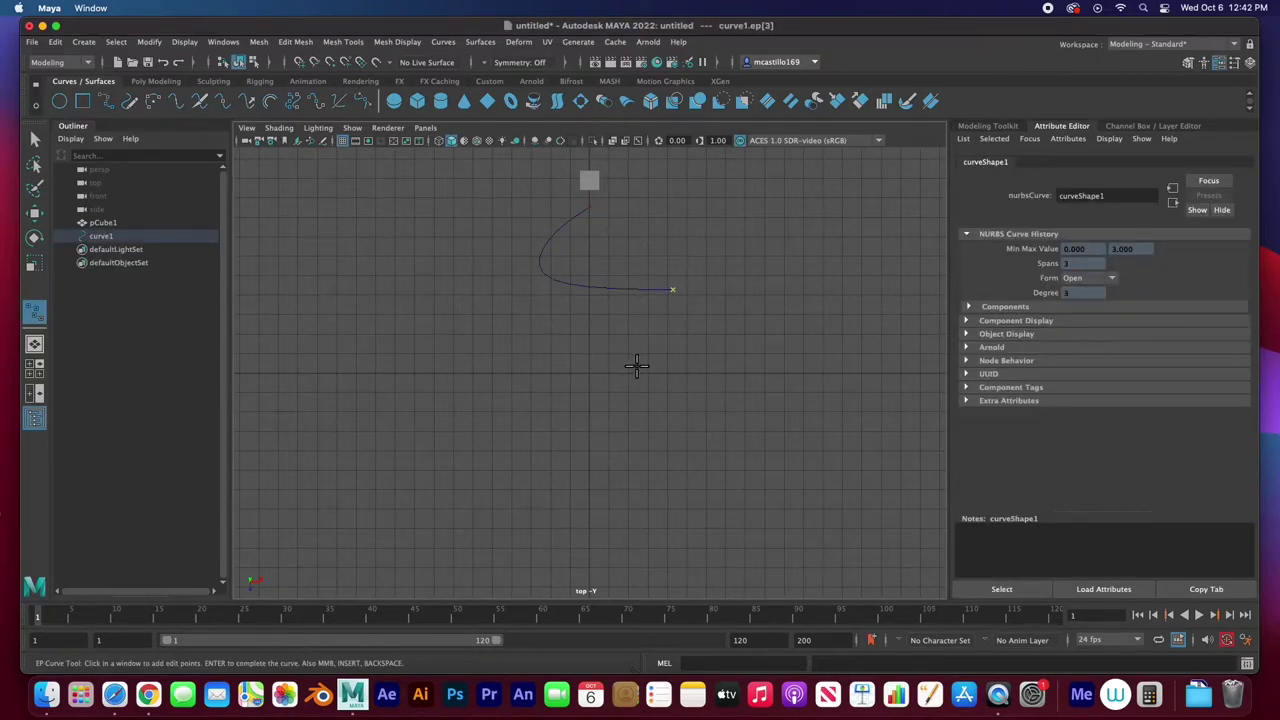
click(678, 348)
click(555, 375)
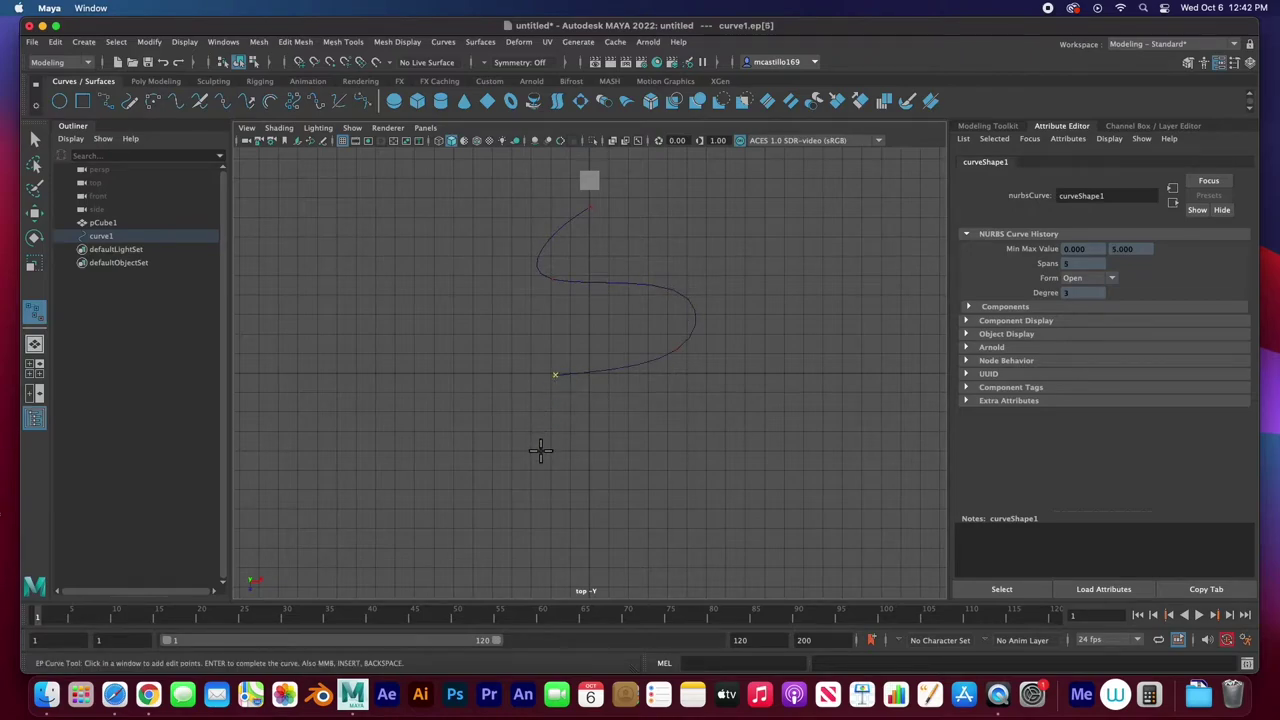
click(538, 446)
click(697, 467)
click(758, 494)
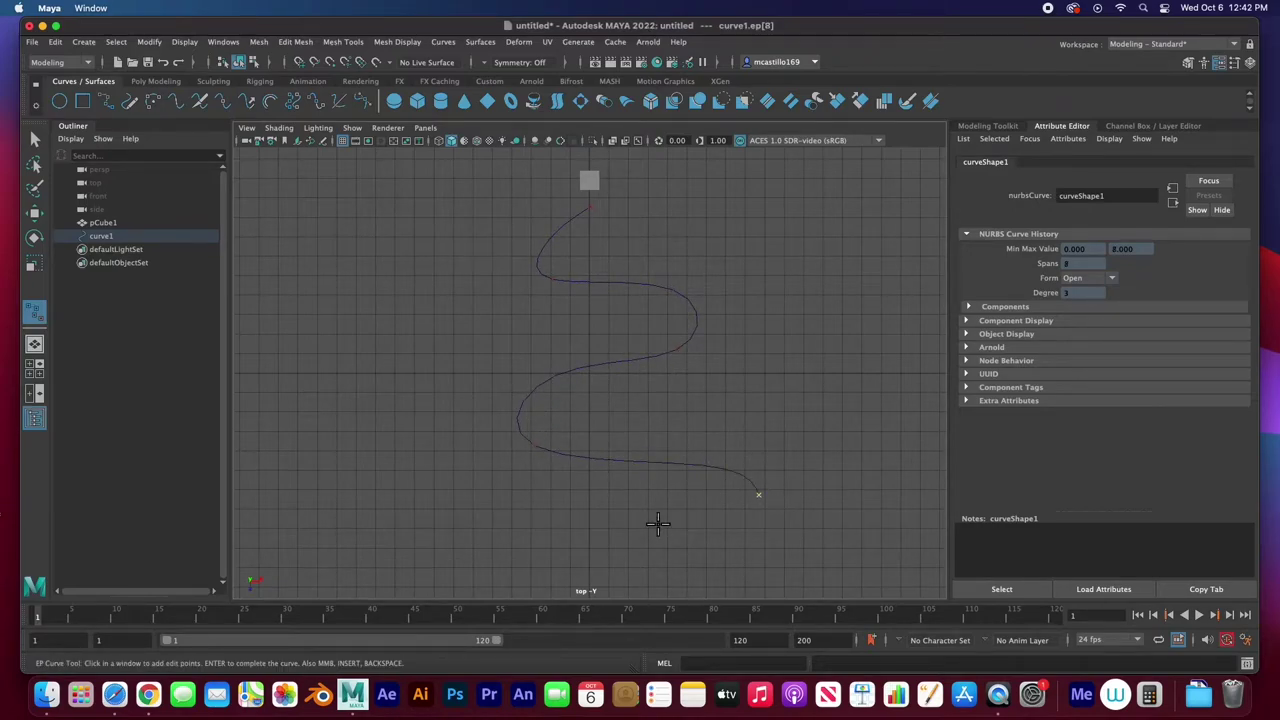
click(681, 557)
click(550, 545)
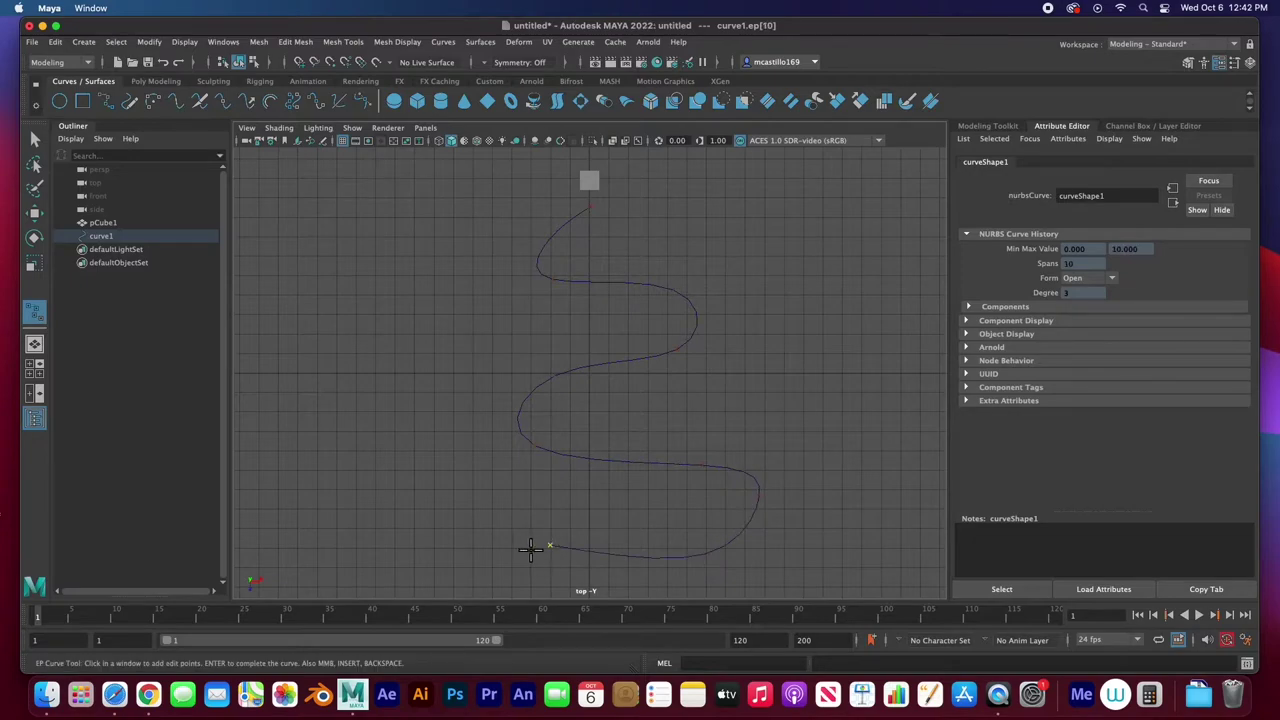
click(494, 536)
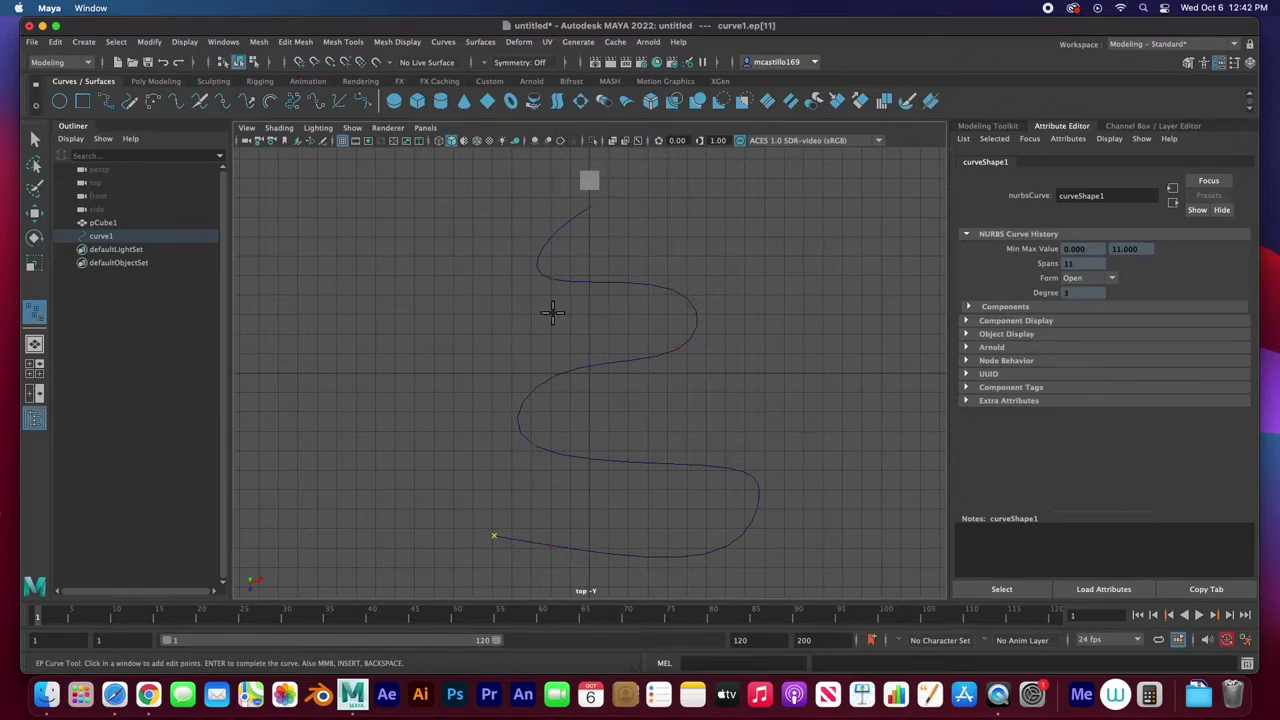
click(34, 138)
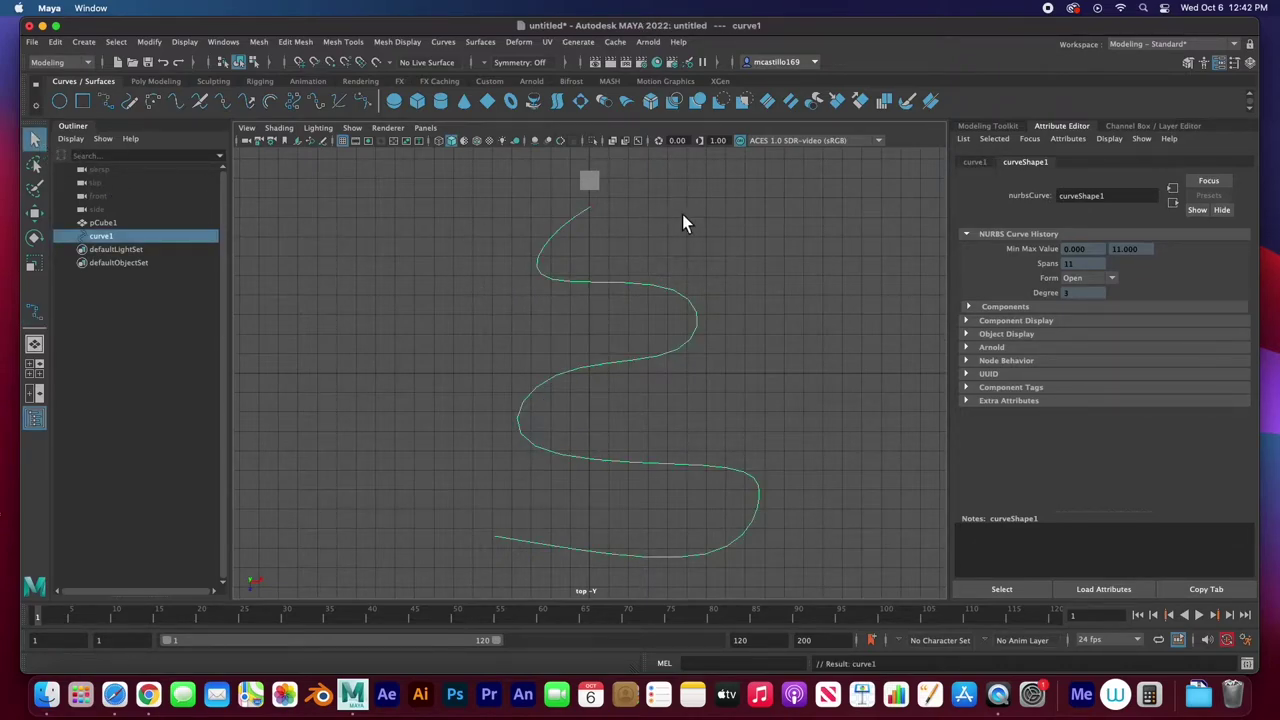
Move the cube onto the start of the curve, to about X 0.09 and Z -9.14.
click(595, 185)
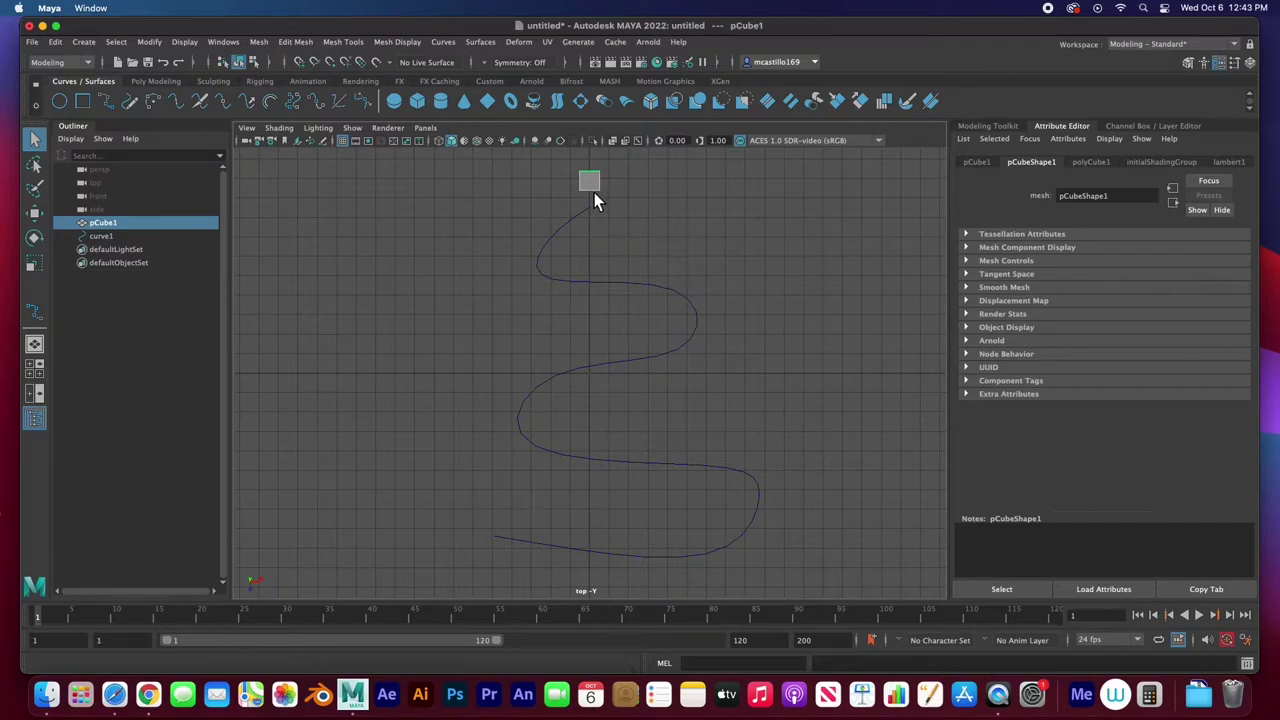
key(f)
key([)
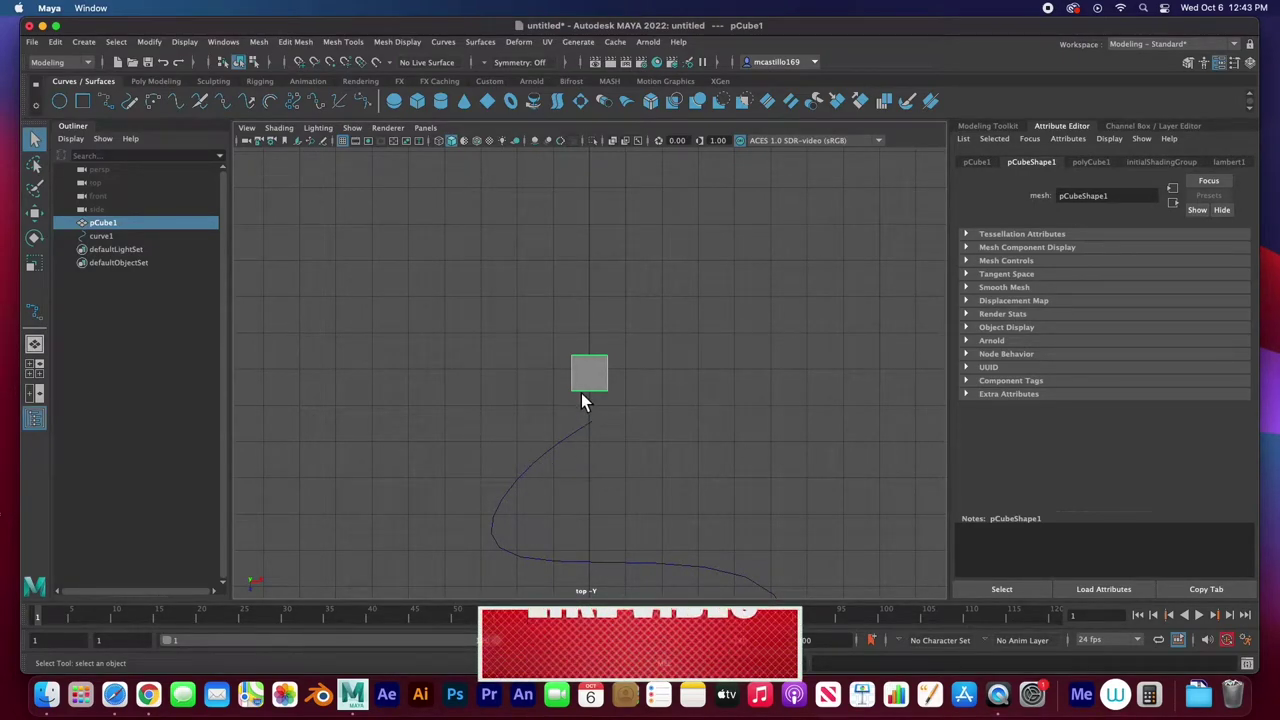
key(w)
drag(594, 390, 601, 410)
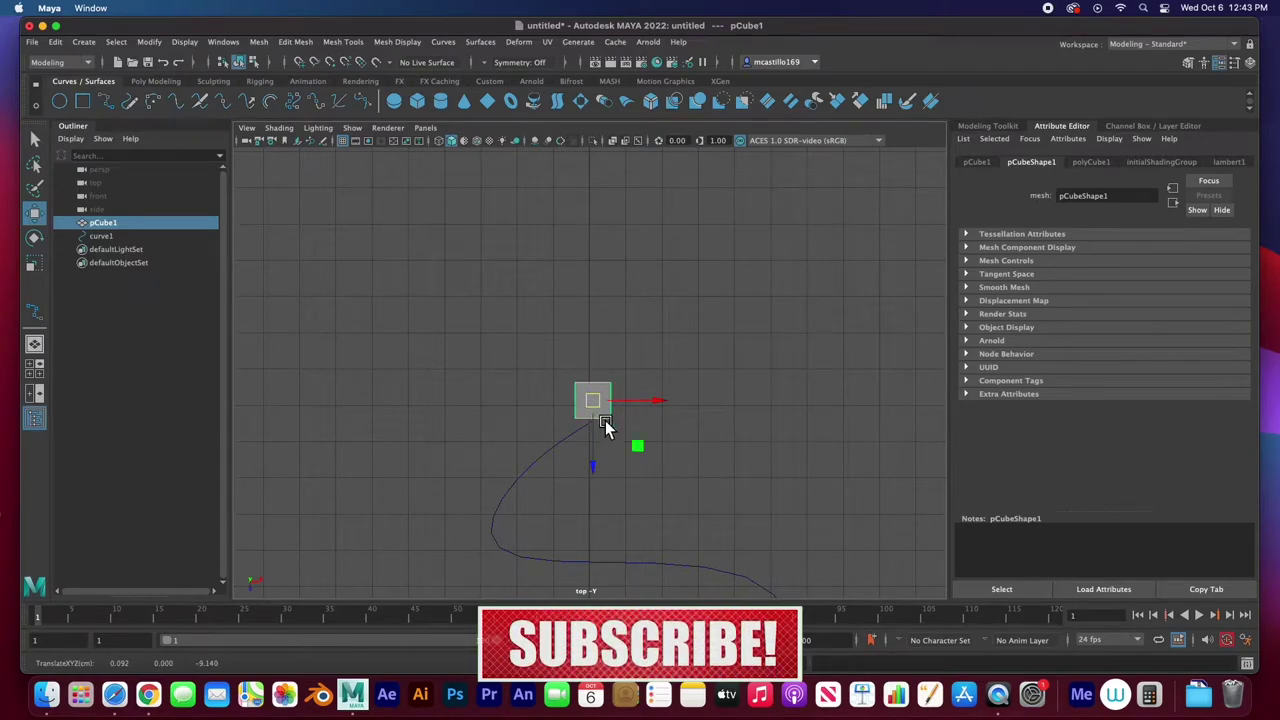
Rotate the cube about -59° around Y to face the curve's start and shift it to about X 0.53, Z -8.81.
key(e)
drag(651, 429, 580, 440)
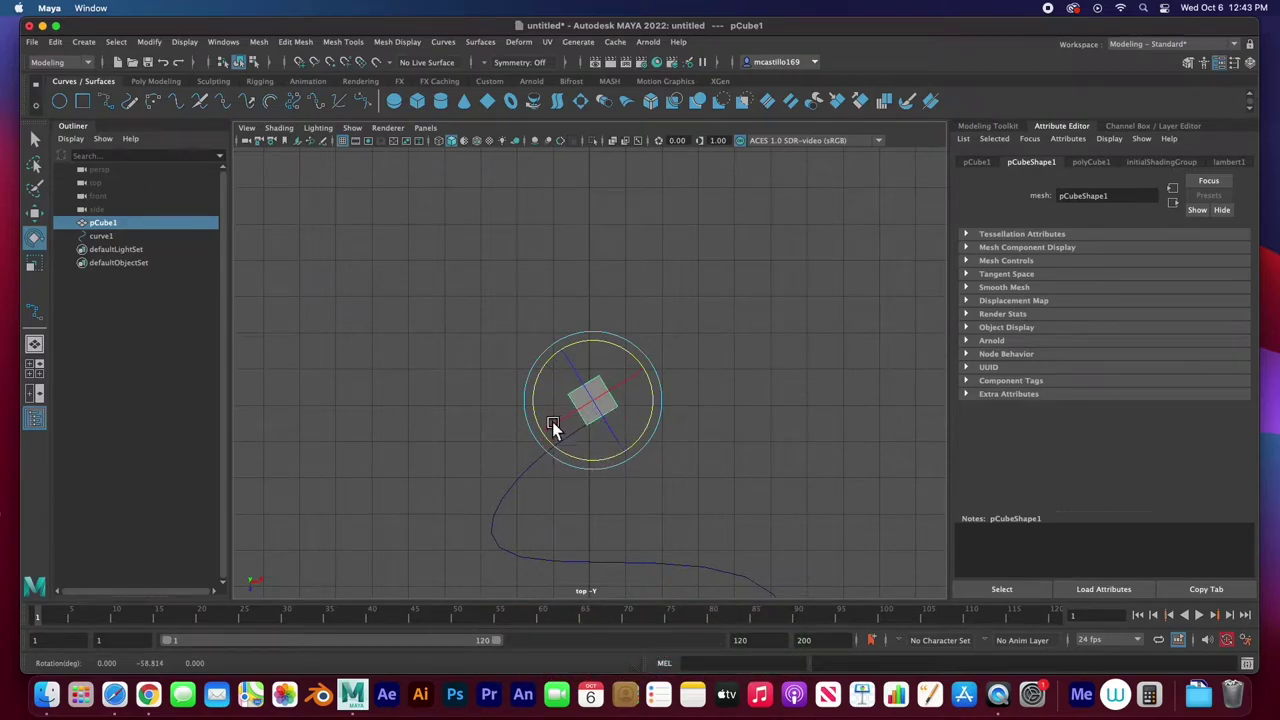
key(w)
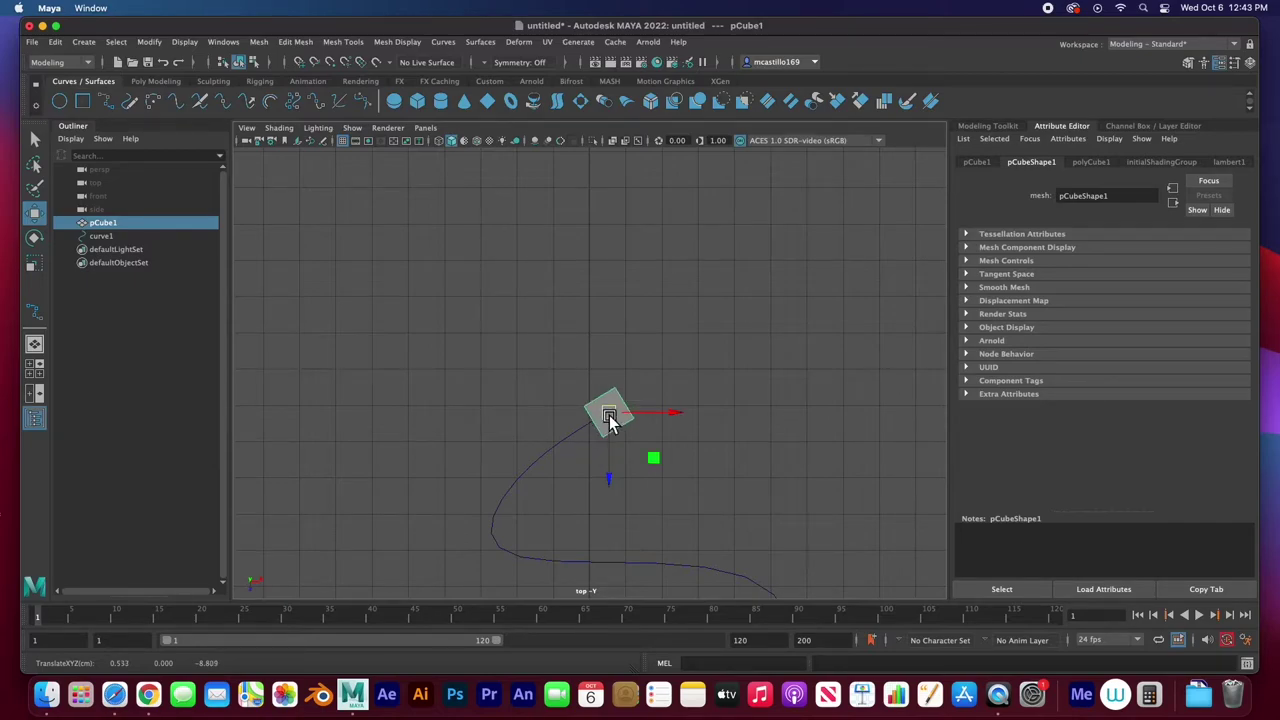
scroll(599, 432, up, 2)
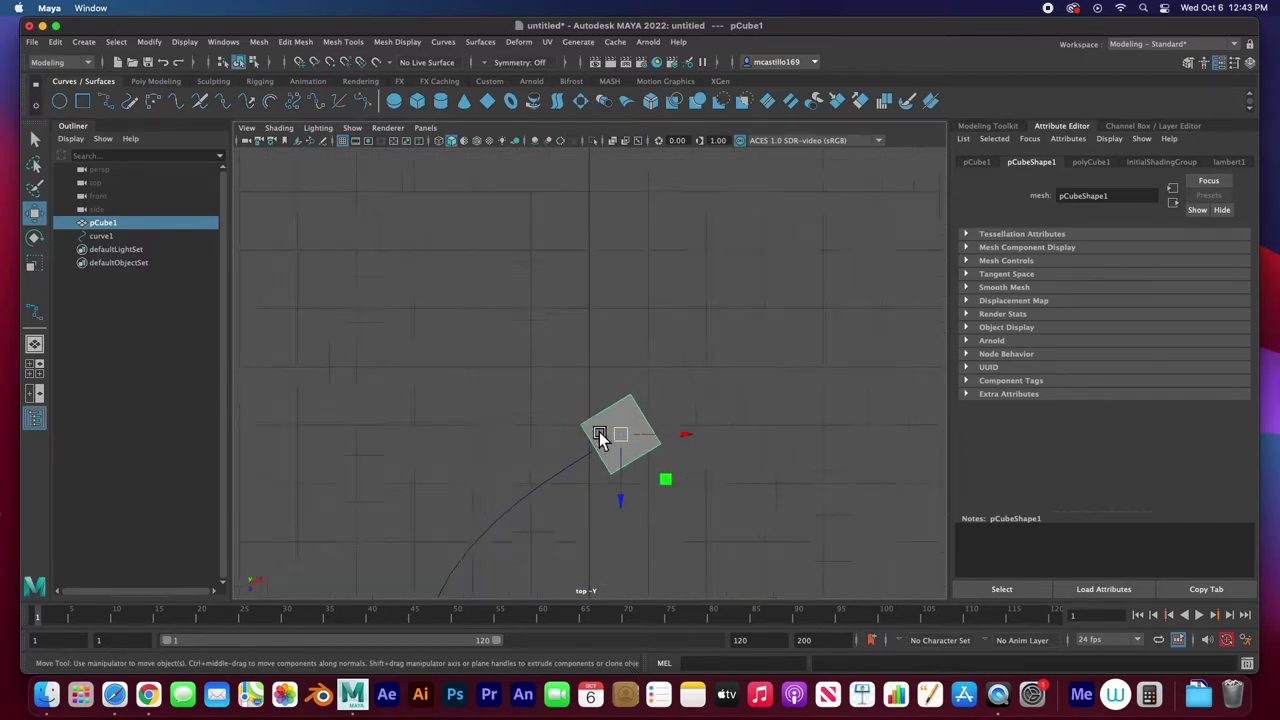
scroll(599, 432, up, 1)
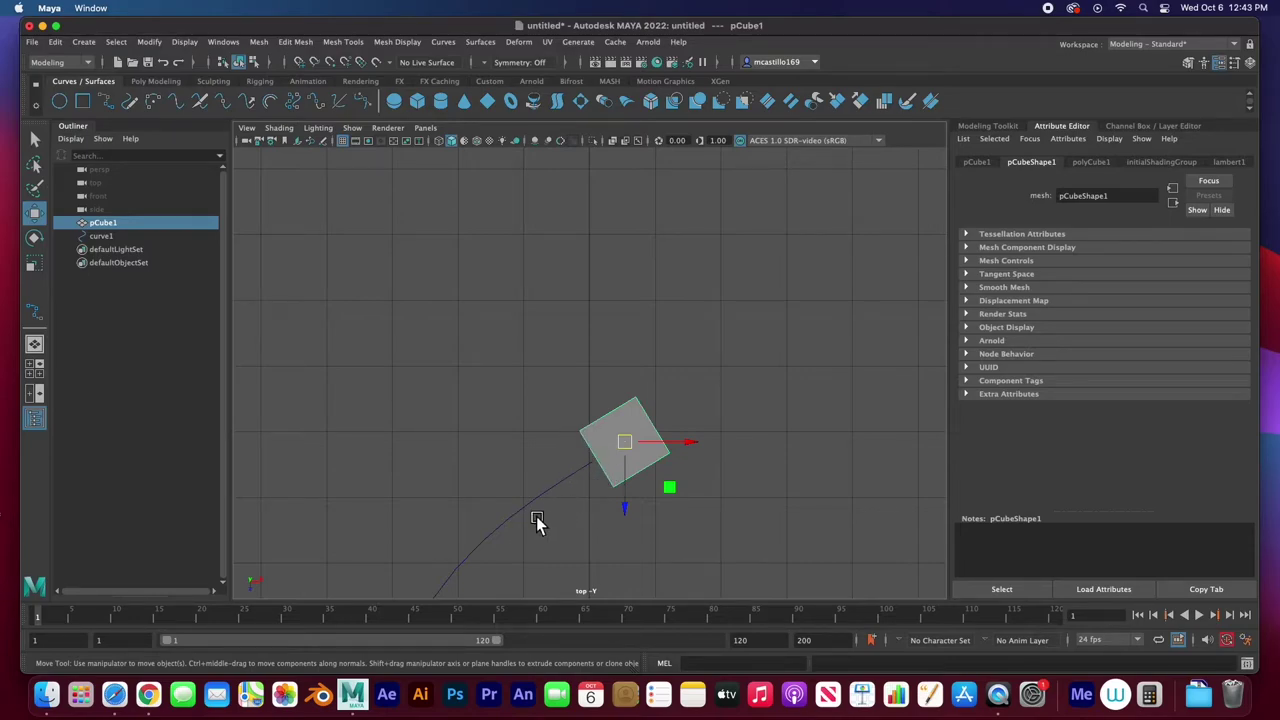
In the perspective view, select the cube face that points toward the start of the curve.
key(space)
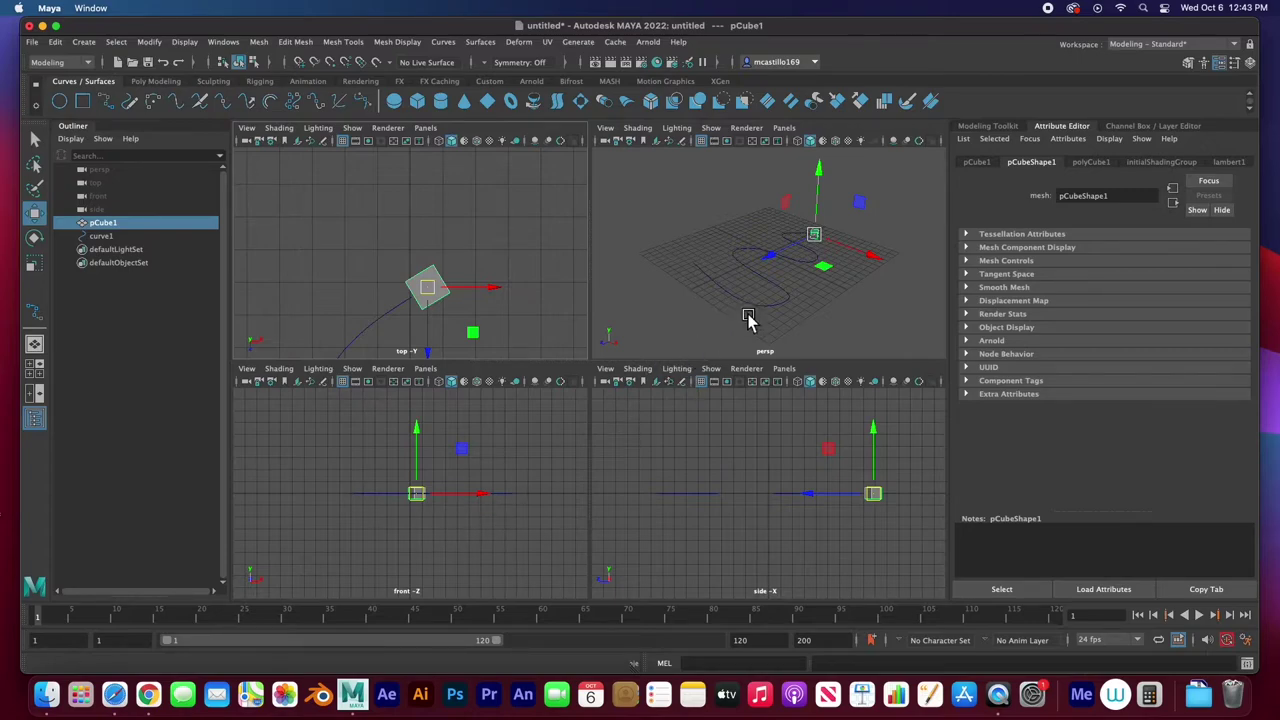
key(space)
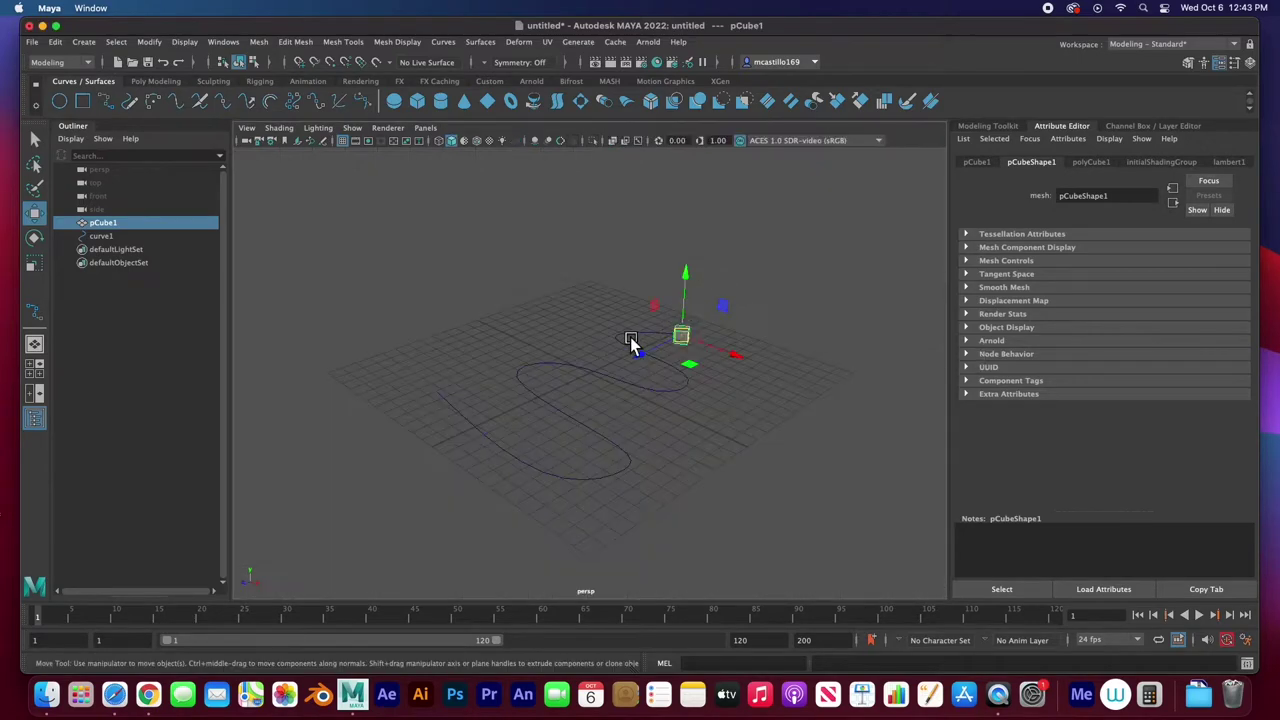
alt+drag(657, 394, 600, 277)
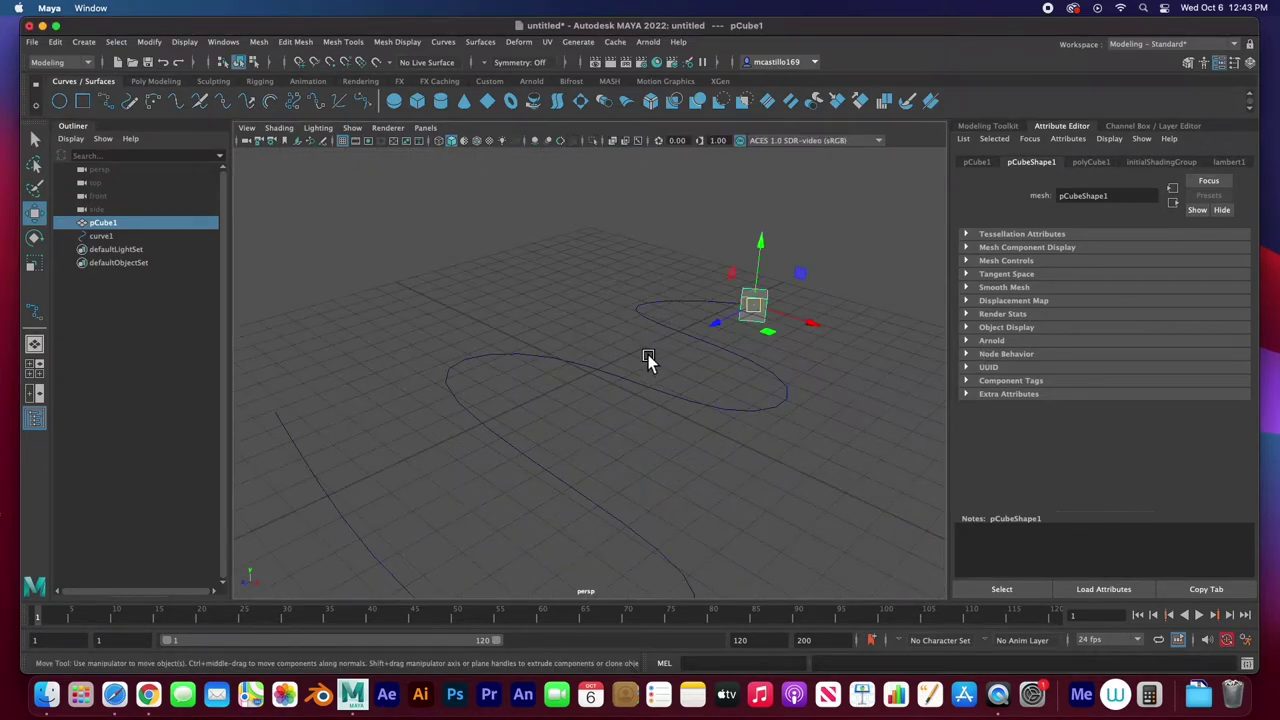
alt+drag(543, 394, 657, 391)
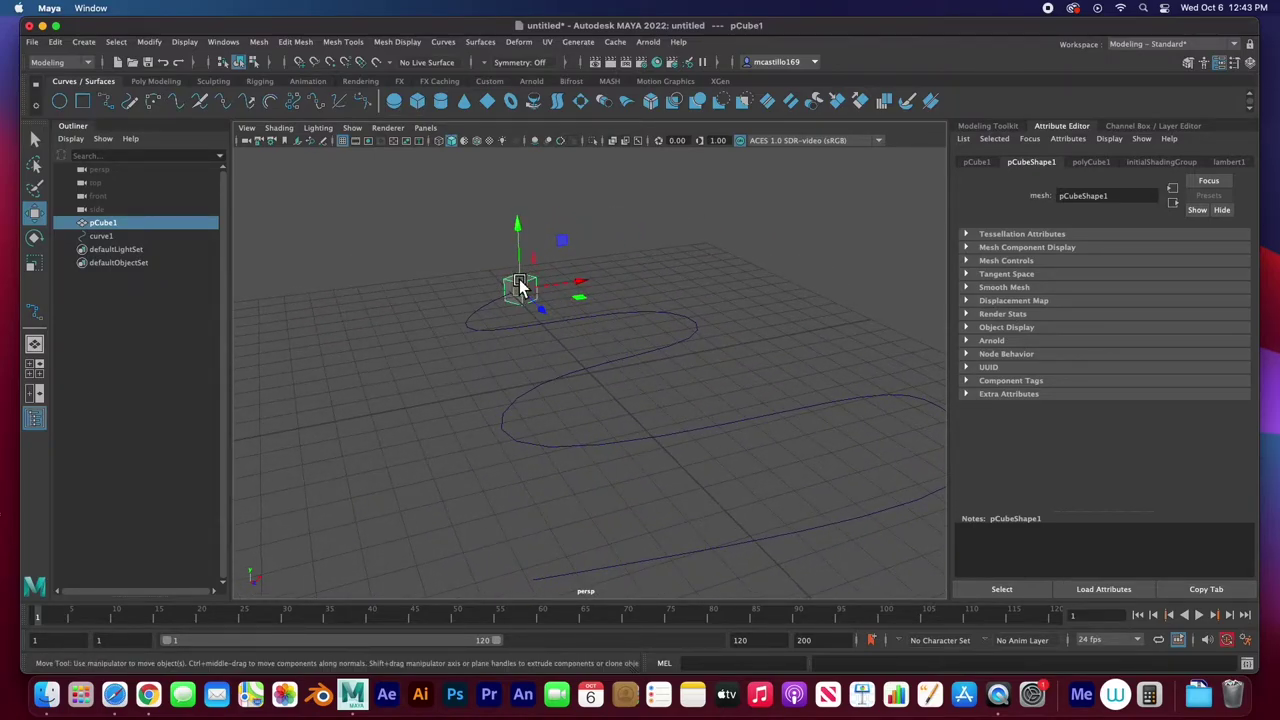
right_drag(519, 287, 512, 307)
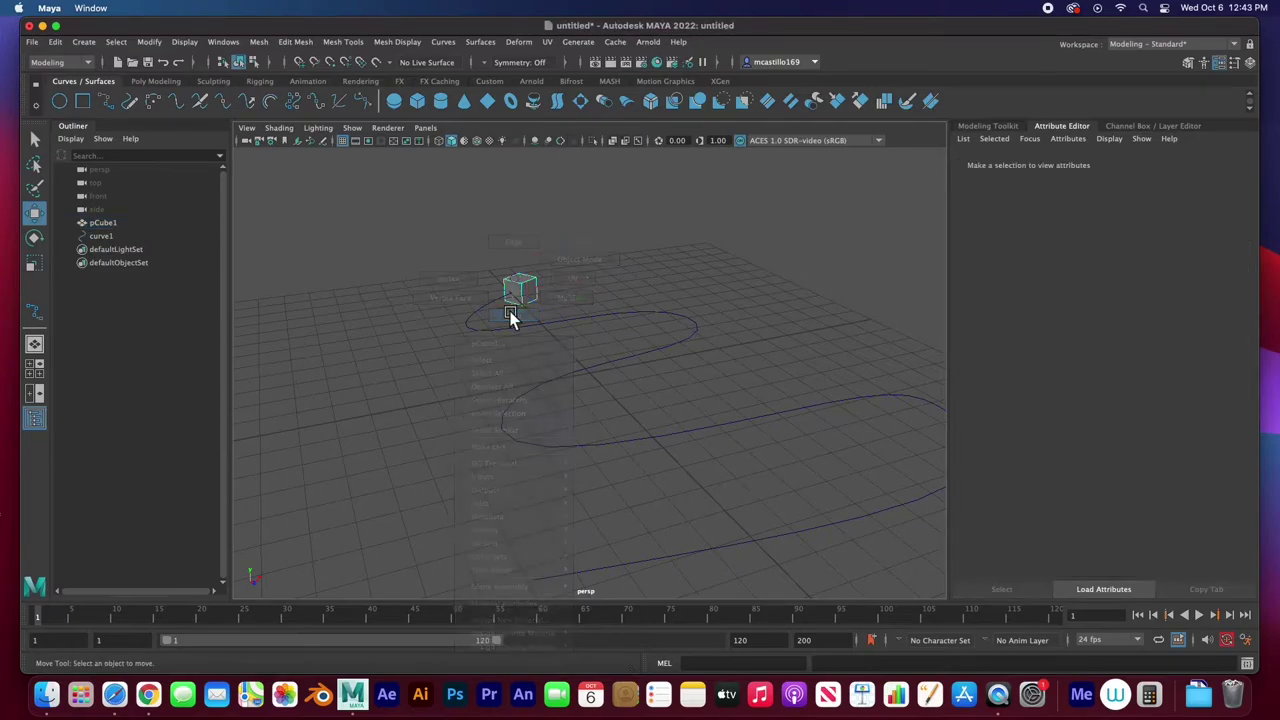
click(515, 292)
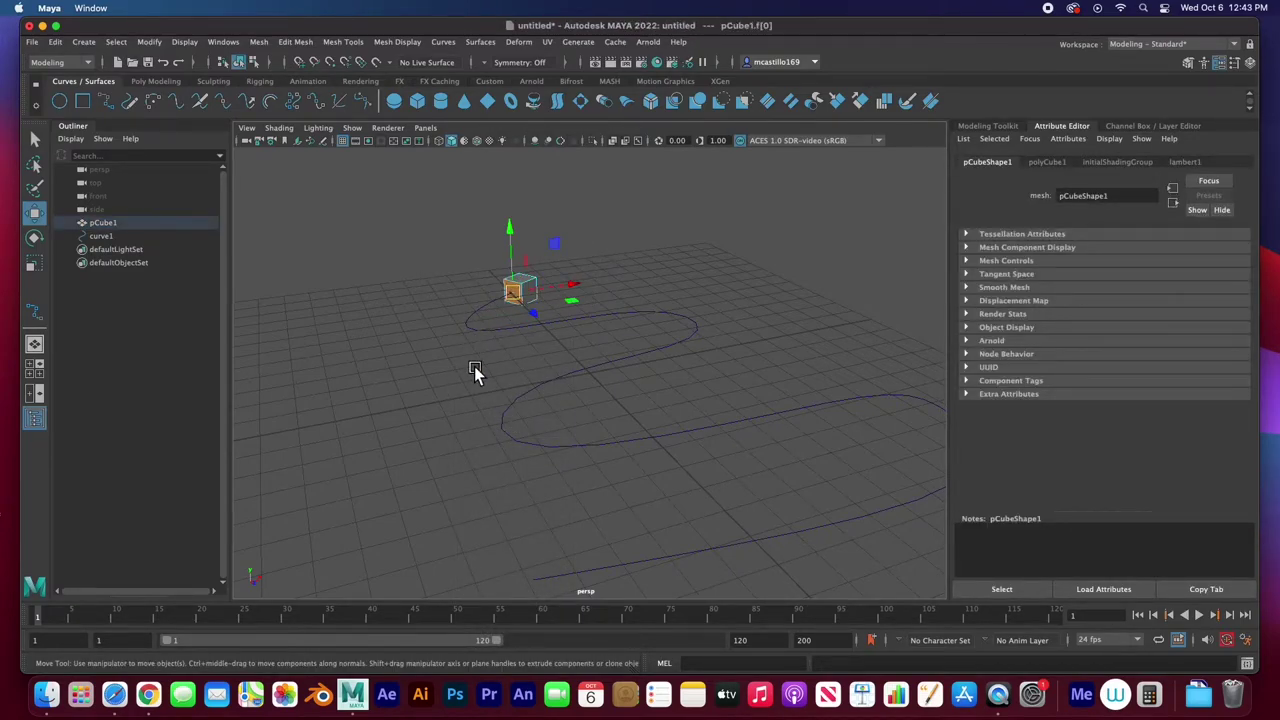
Add the curve to the face selection and extrude the face along it.
click(472, 326)
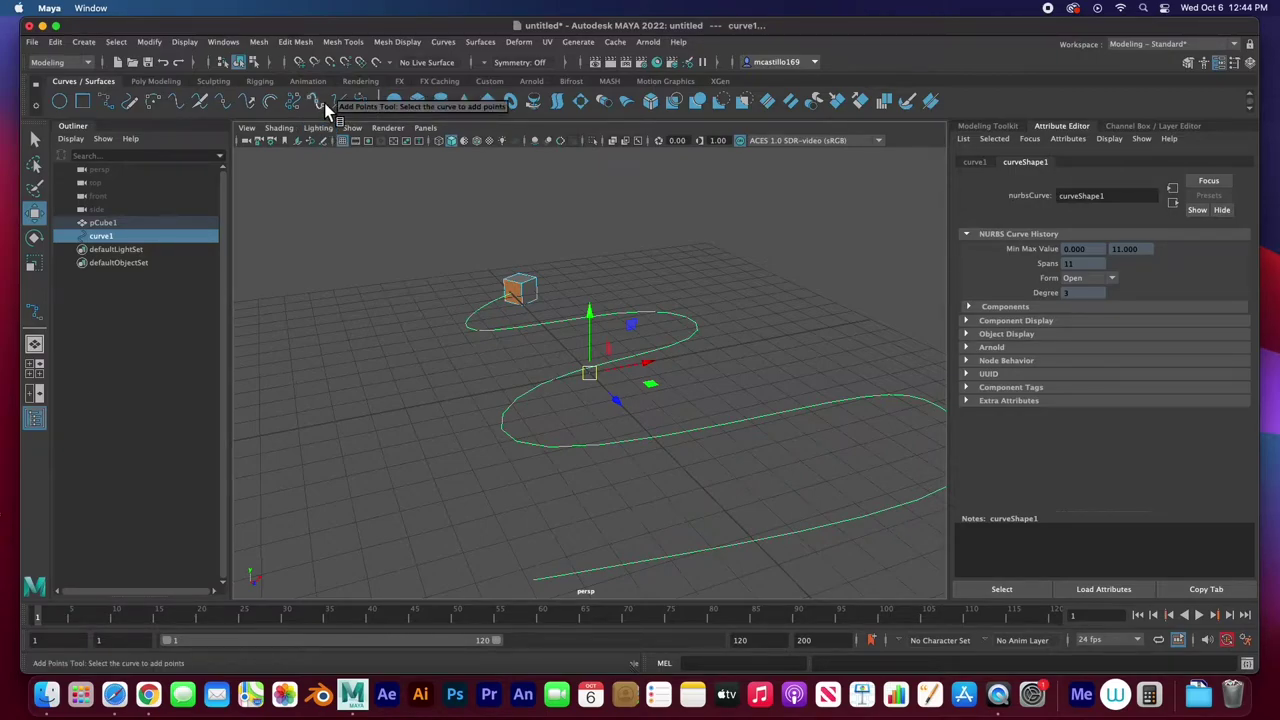
click(296, 42)
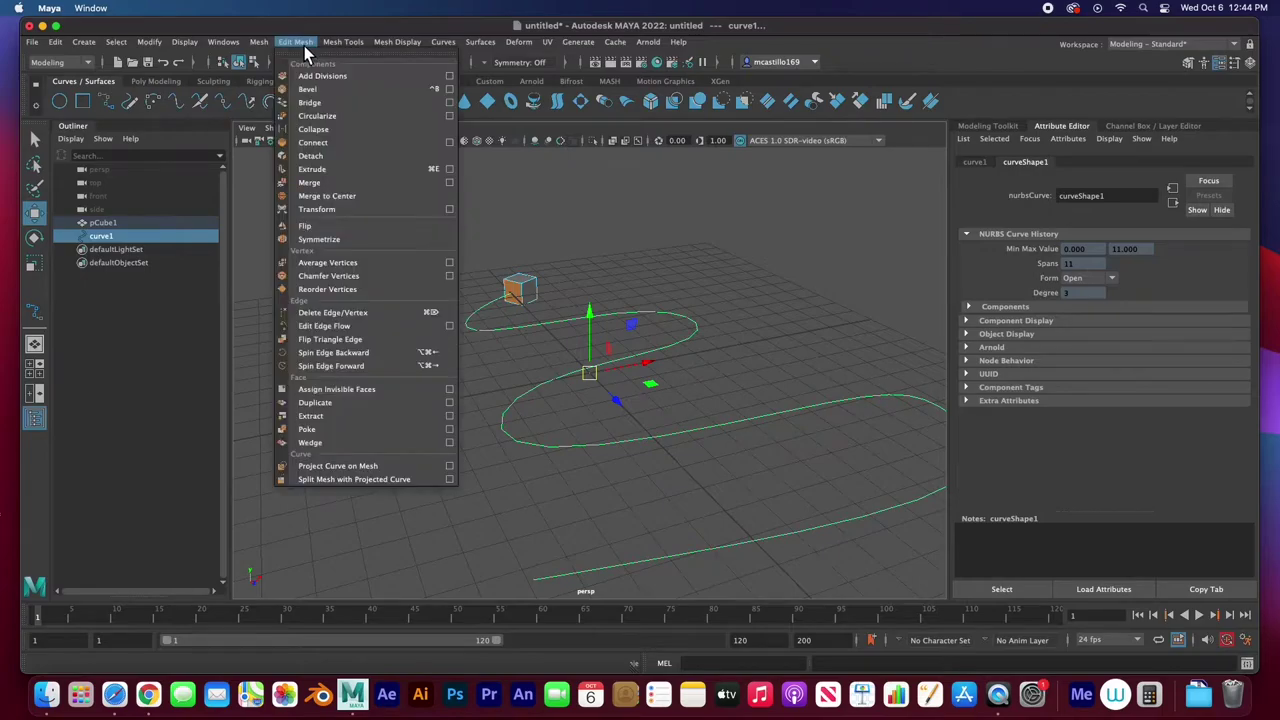
click(312, 170)
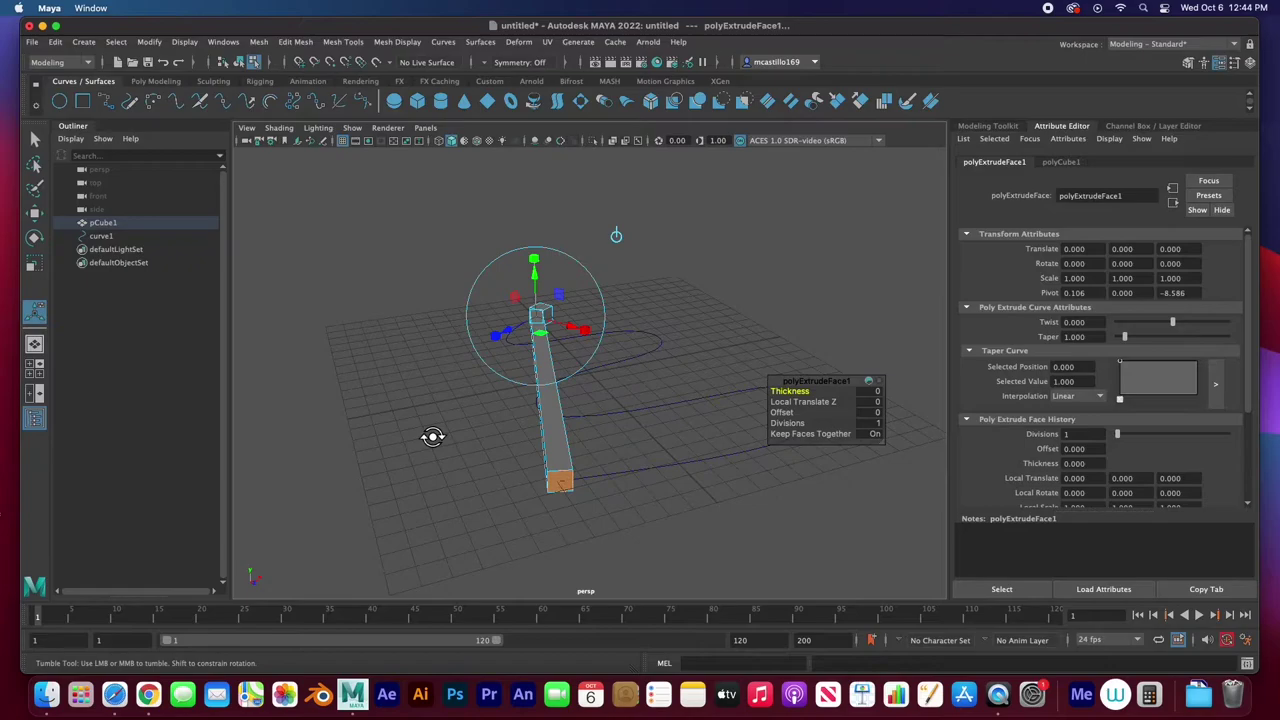
alt+drag(428, 437, 385, 447)
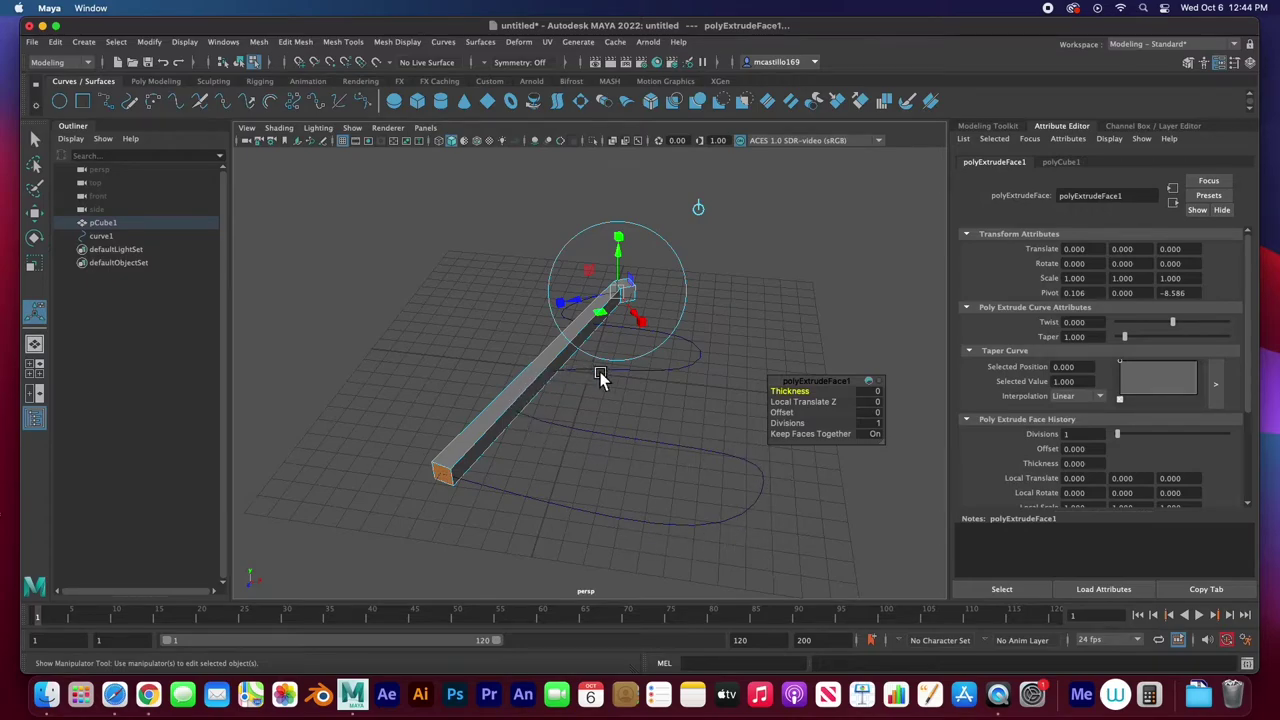
mouse_move(626, 424)
alt+mouse_down()
mouse_move(551, 386)
mouse_move(503, 326)
mouse_move(511, 300)
mouse_move(533, 375)
mouse_move(606, 437)
alt+mouse_up()
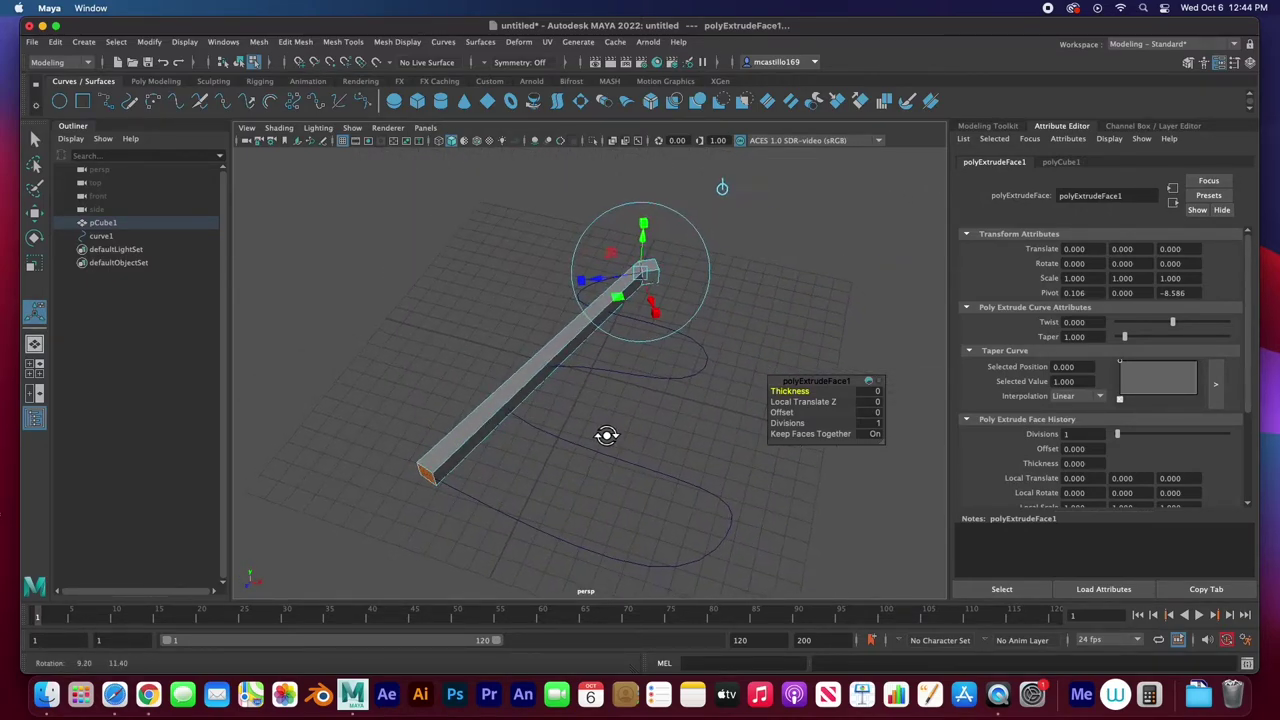
Set the face extrusion's divisions to 100 so it follows the curve.
drag(815, 390, 752, 393)
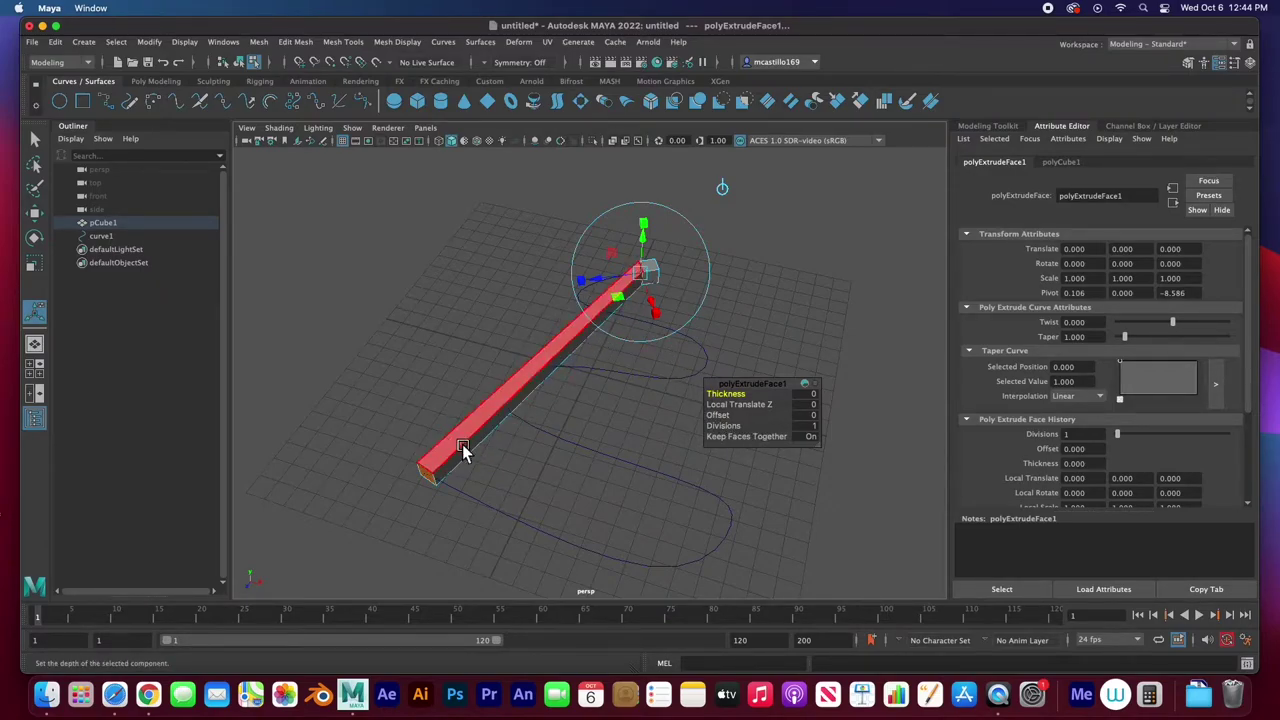
drag(735, 436, 899, 425)
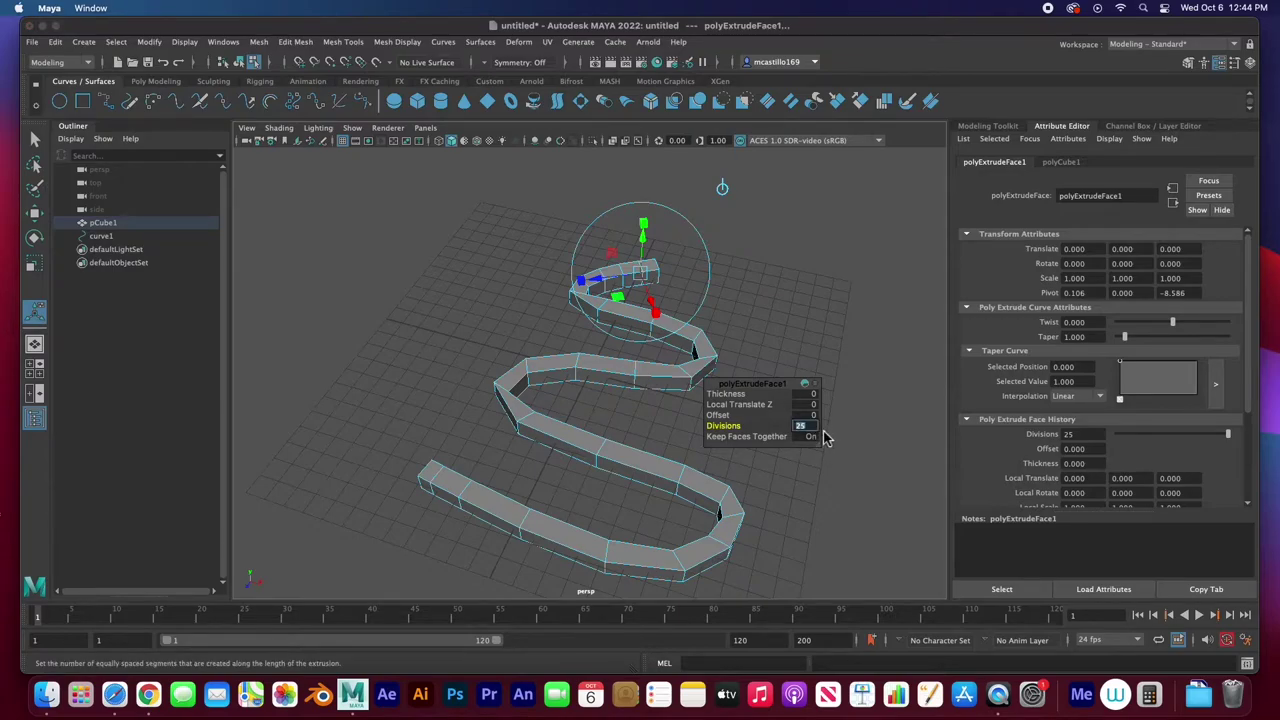
key(Return)
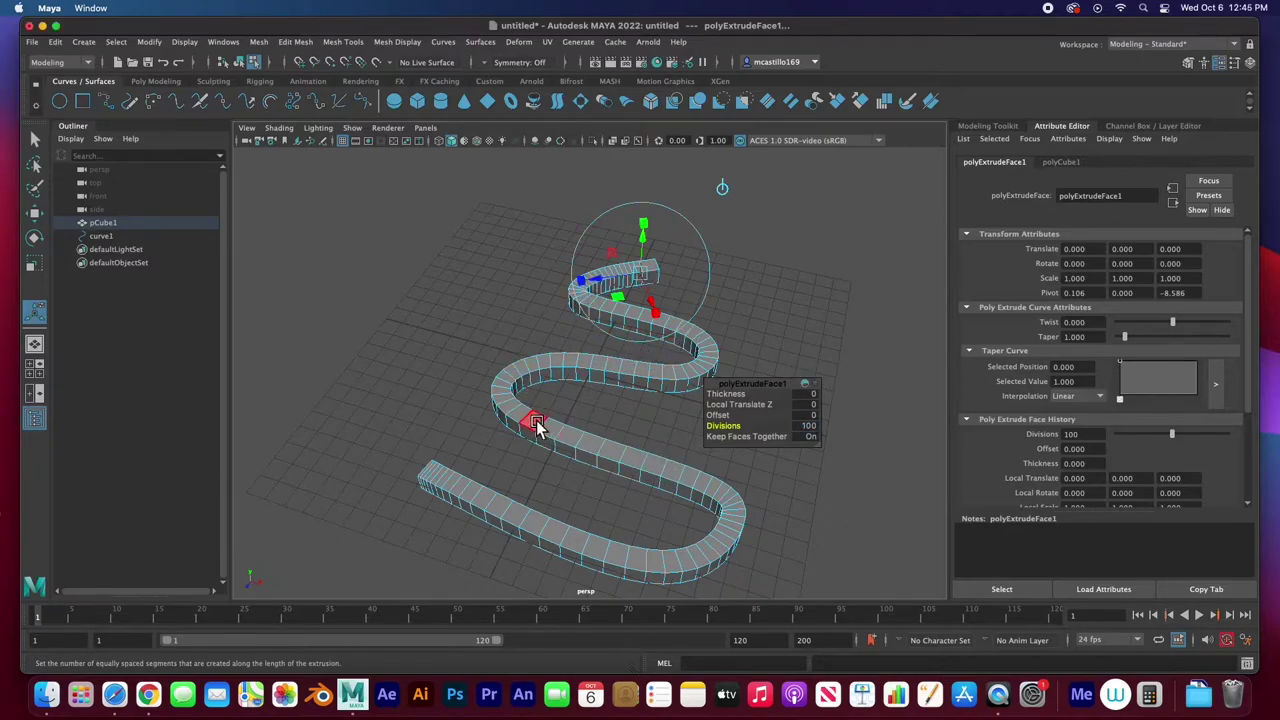
Return the extruded cable to object mode and display it with smooth mesh preview.
click(35, 141)
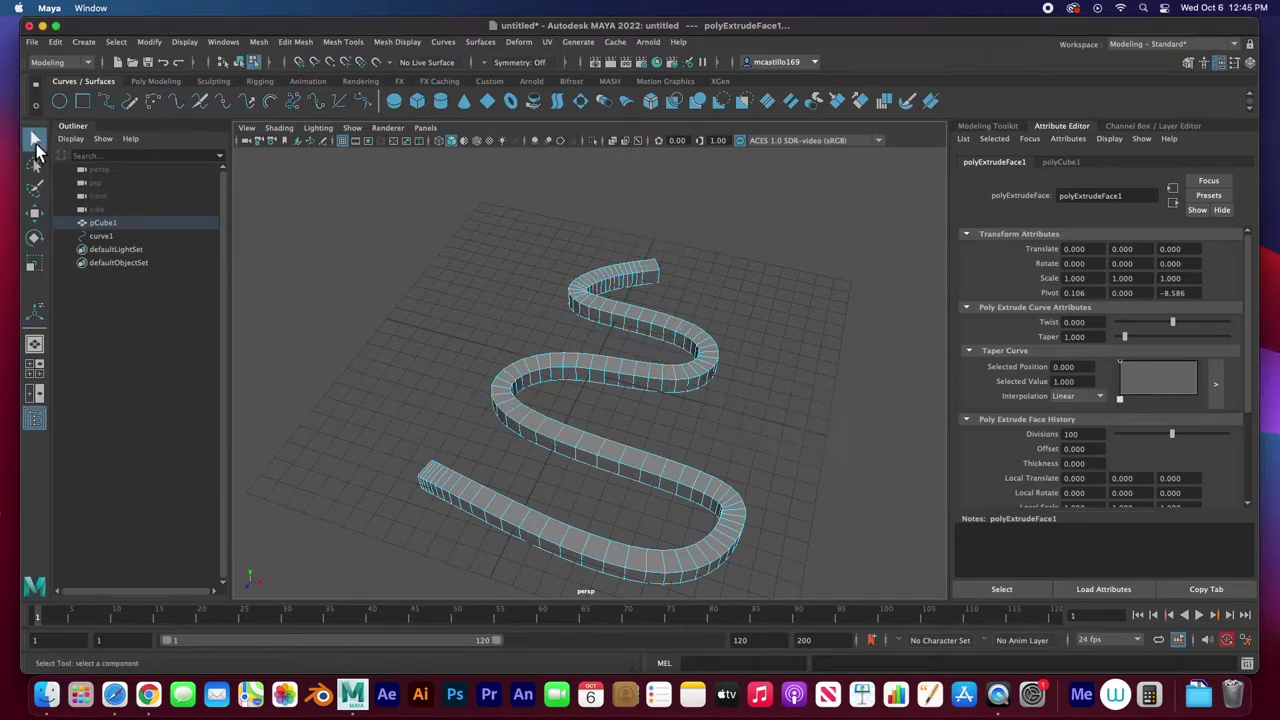
click(486, 328)
right_click(587, 318)
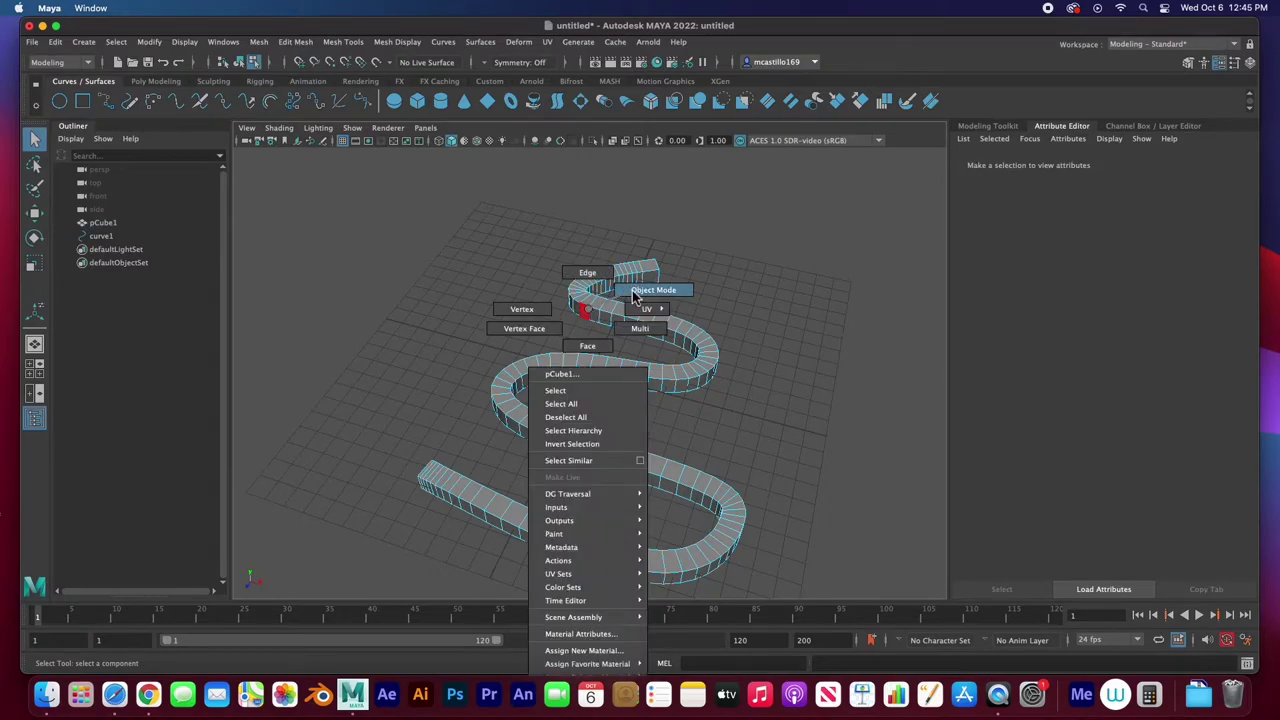
click(633, 292)
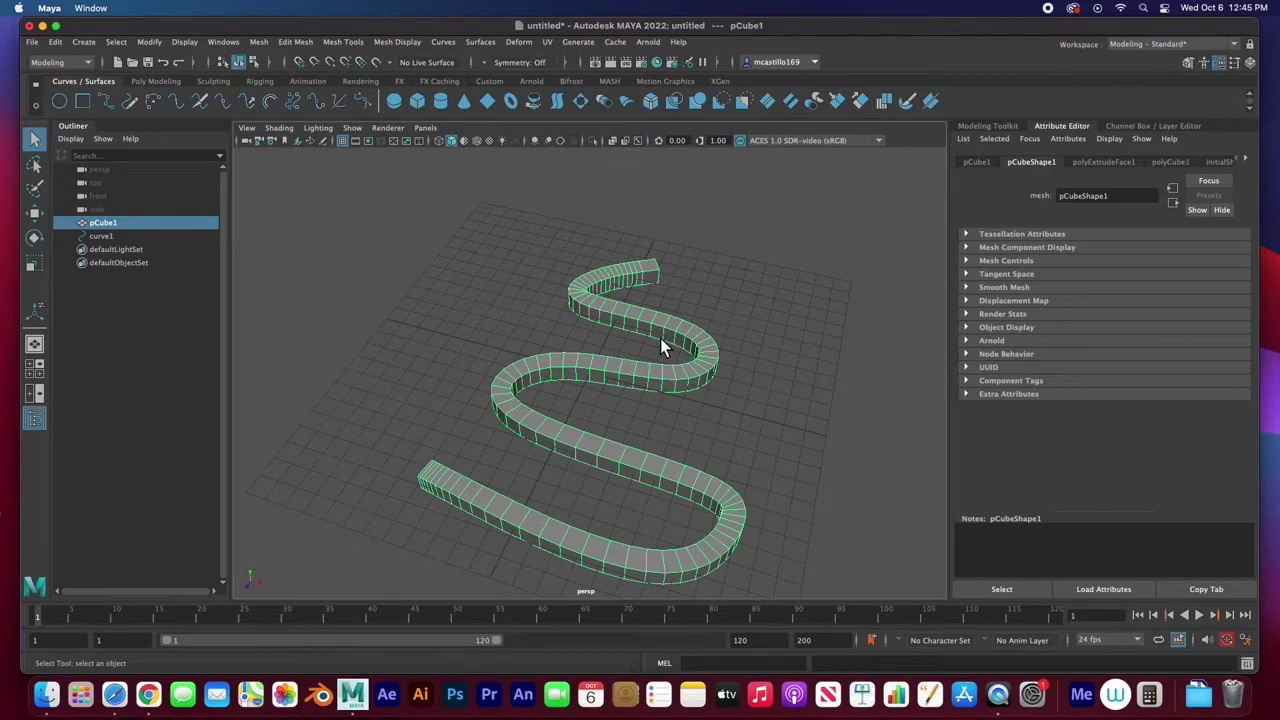
key(3)
click(758, 442)
alt+drag(758, 442, 708, 430)
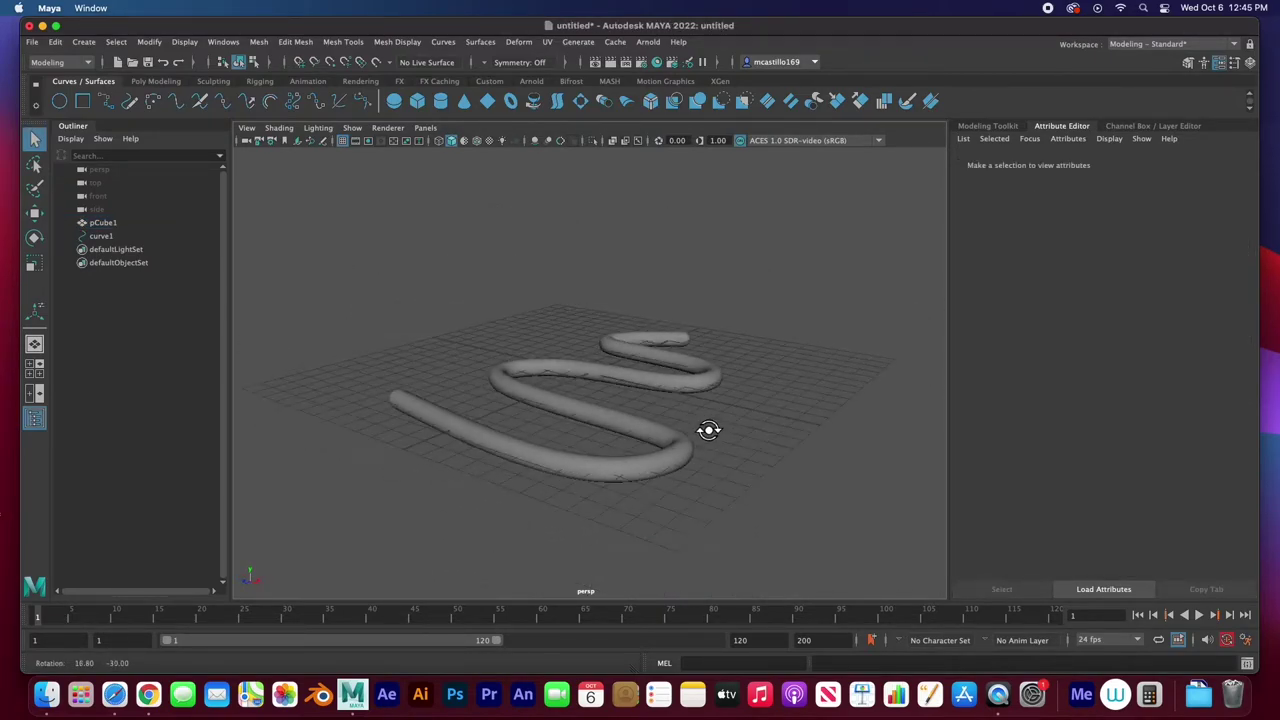
scroll(659, 470, up, 4)
Show the scene in wireframe and select the curve running through the cable.
click(644, 478)
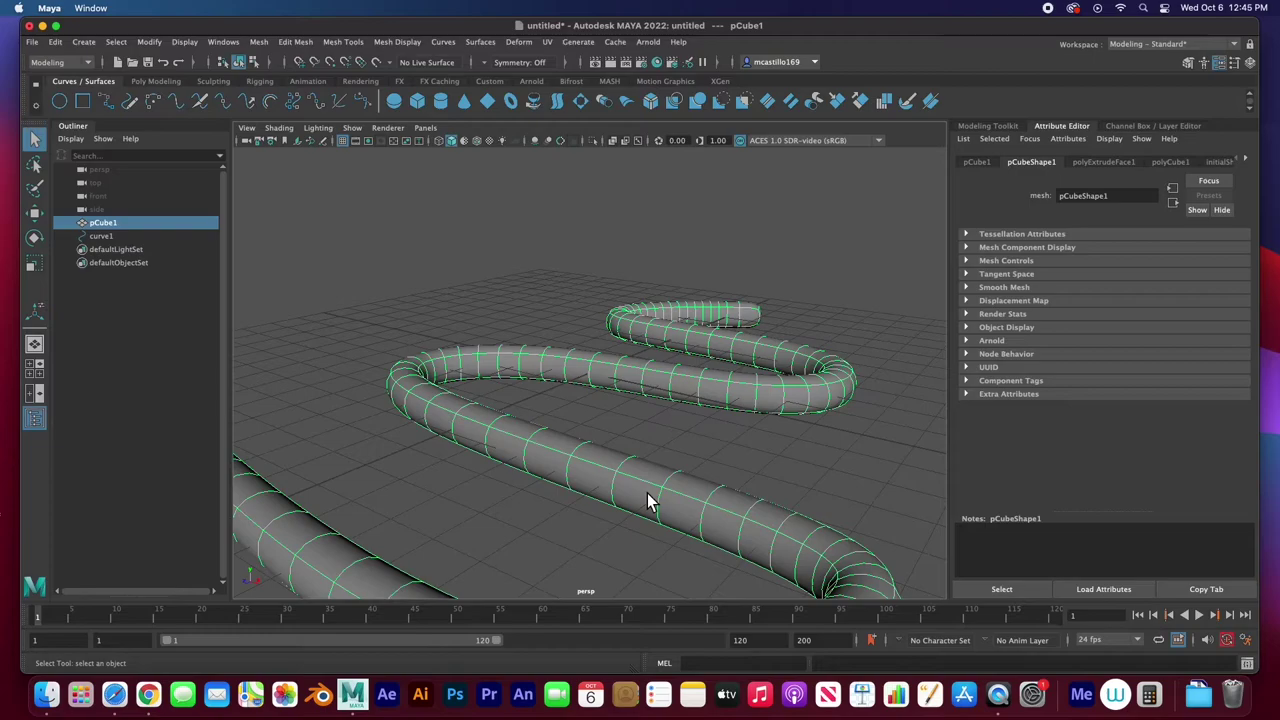
key(4)
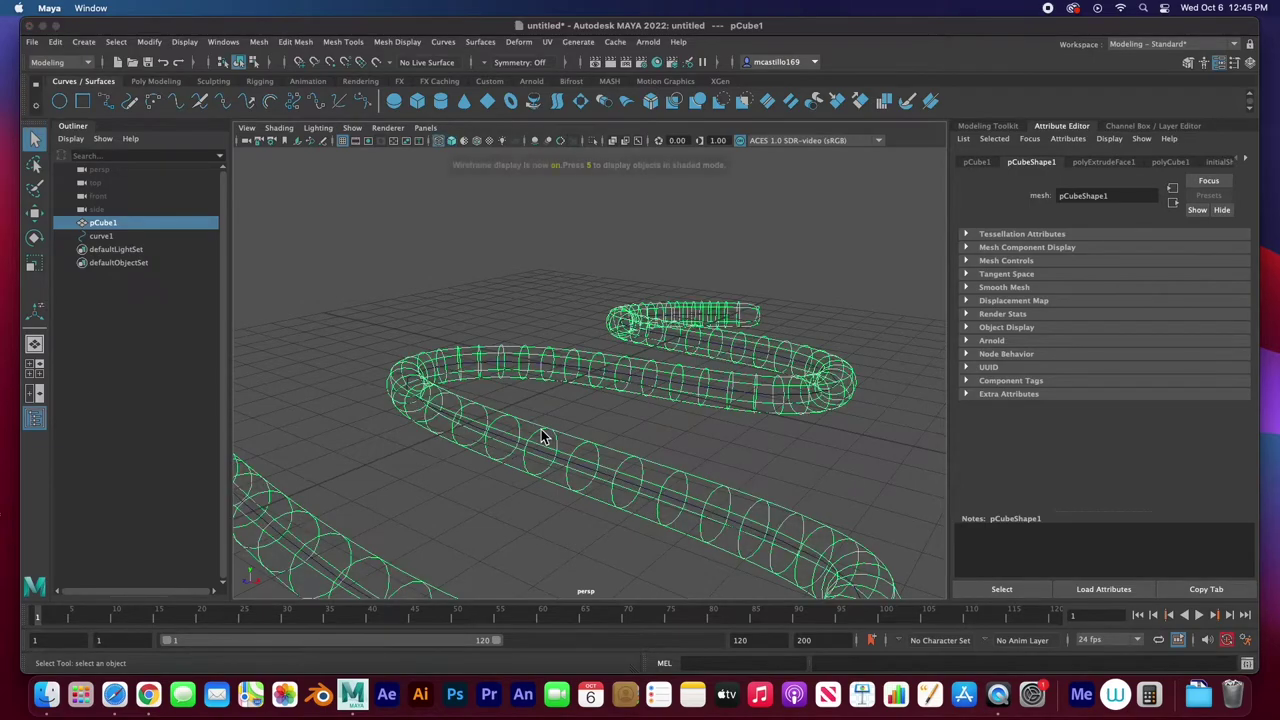
click(519, 535)
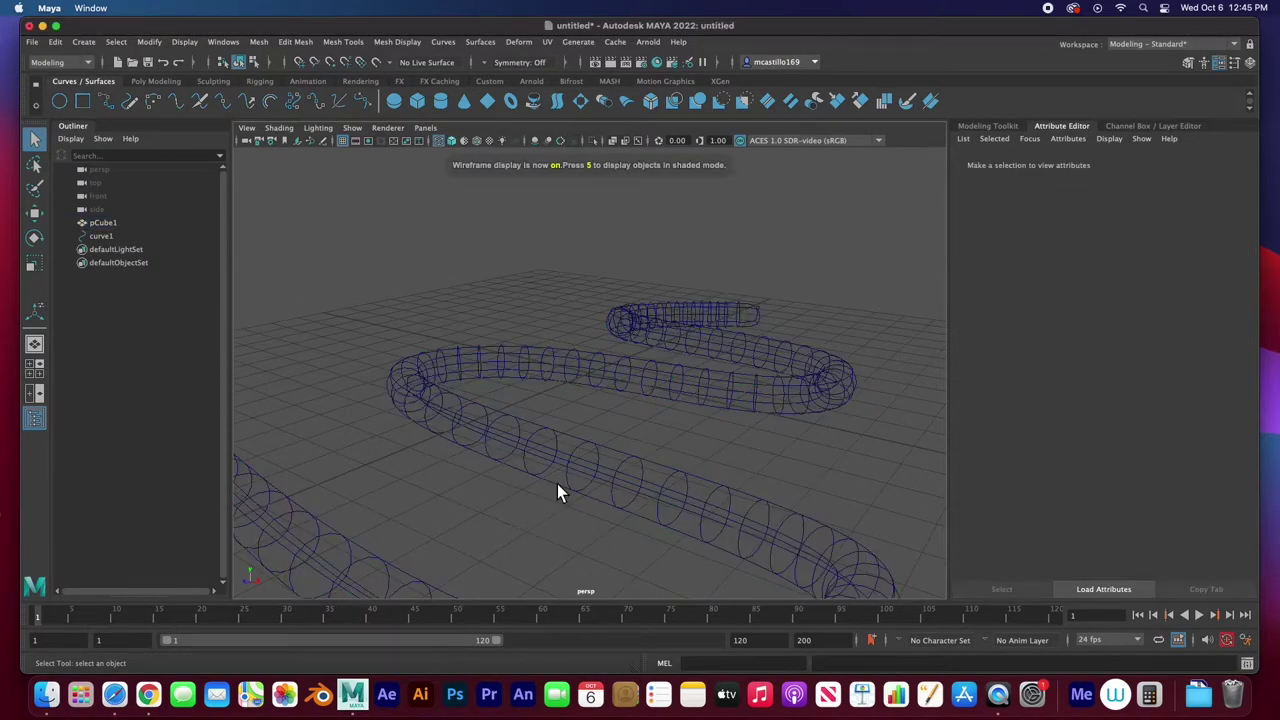
click(522, 431)
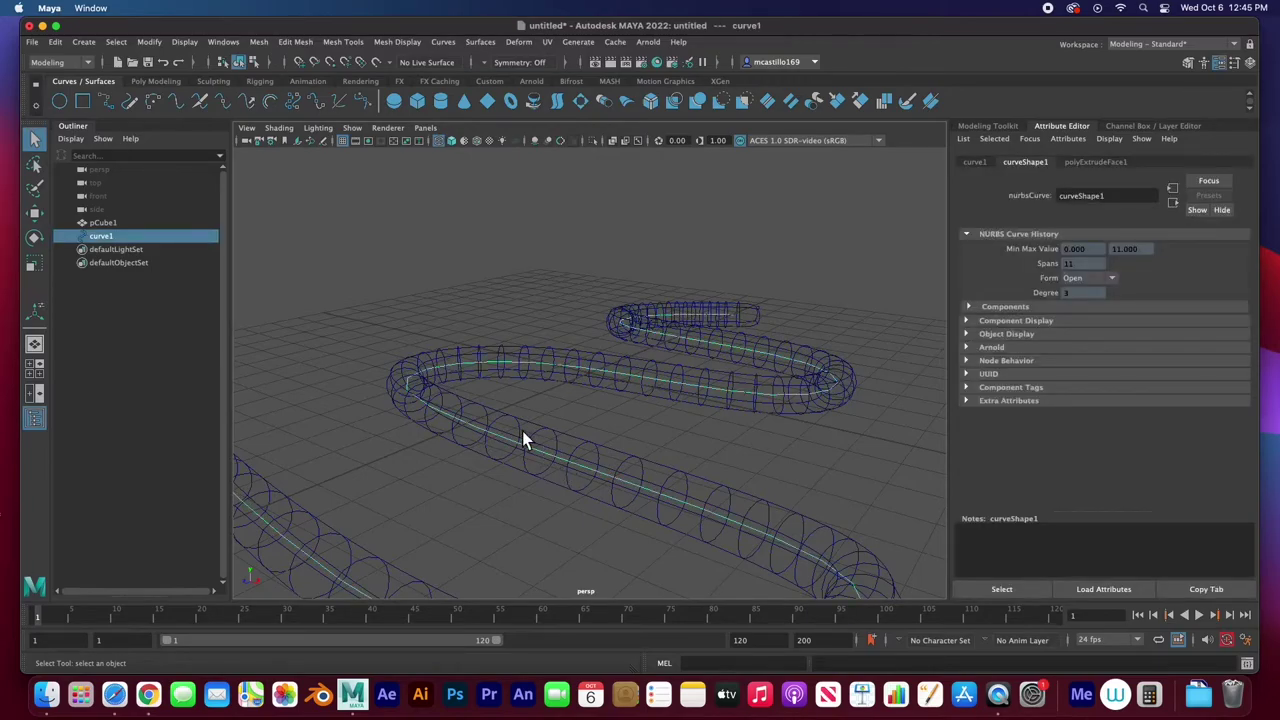
key(f)
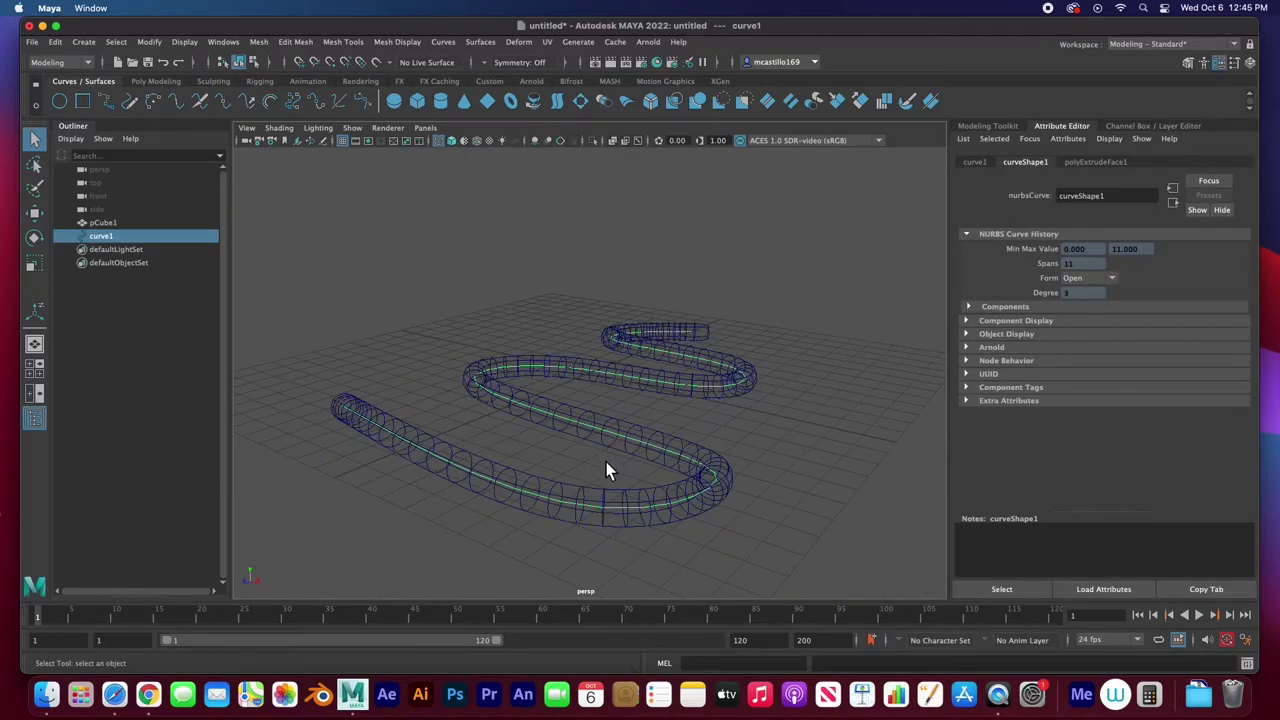
Switch the selected curve to control vertex mode.
alt+drag(606, 465, 657, 480)
alt+drag(653, 428, 690, 473)
scroll(685, 466, up, 3)
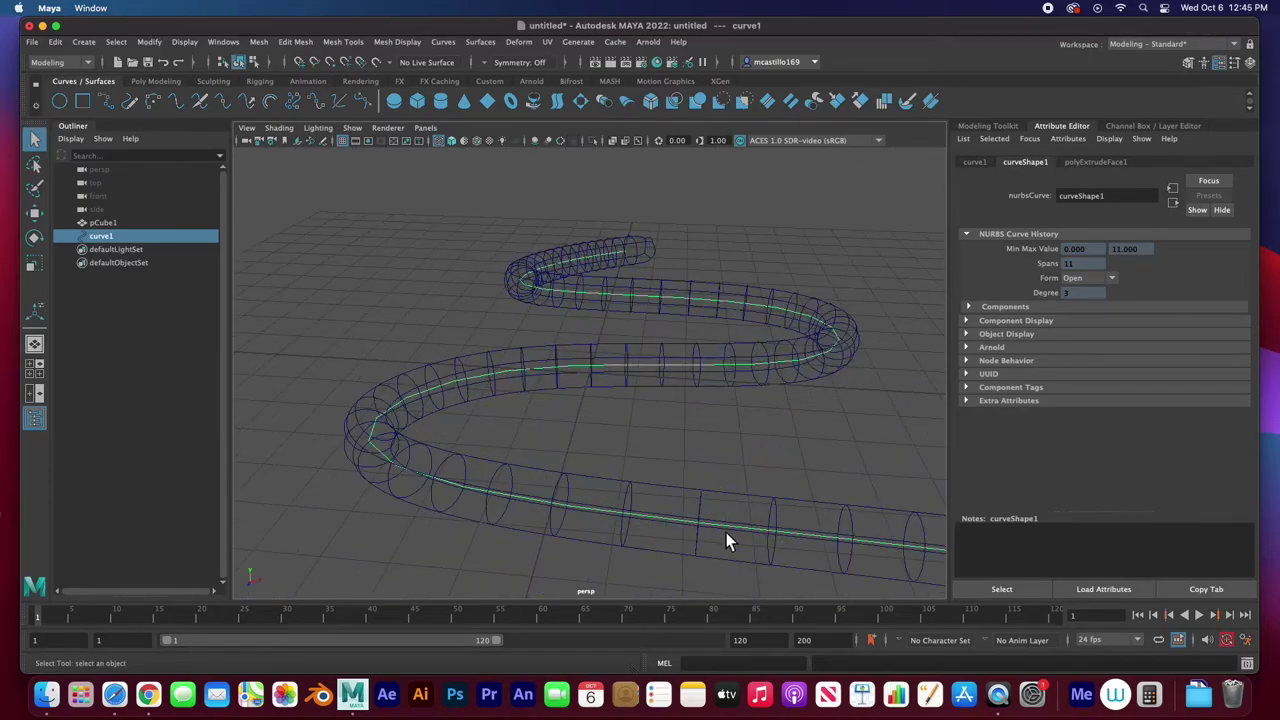
scroll(729, 530, up, 2)
right_click(700, 366)
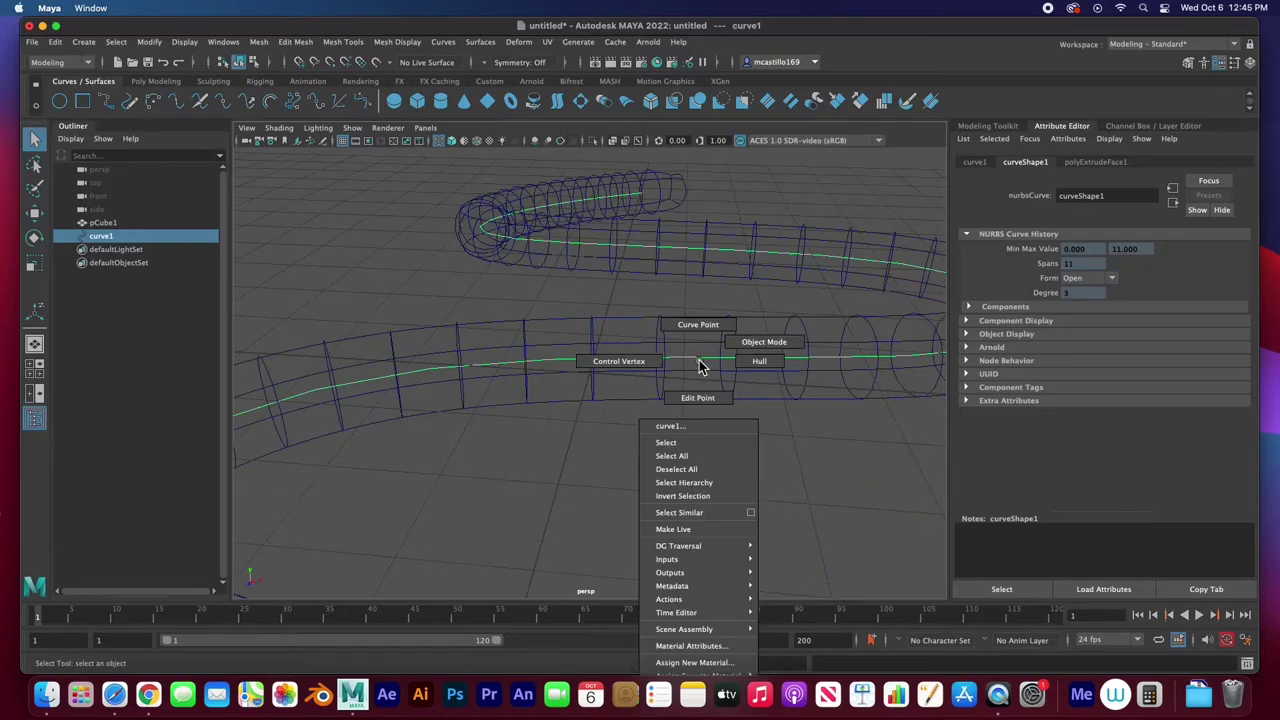
click(625, 368)
scroll(634, 404, down, 3)
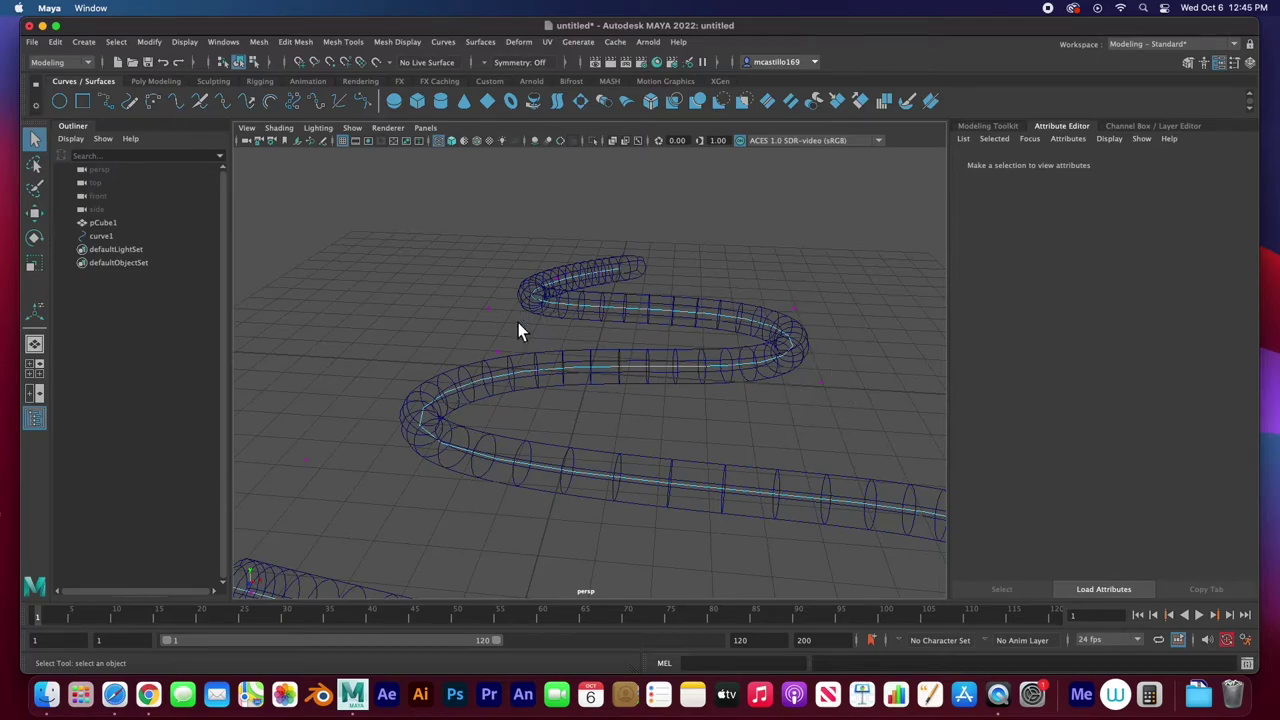
Move the control vertex outside the cable's second bend to about X 9.04, Y 0.83, Z -1.10 and restore shaded display.
click(820, 376)
key(w)
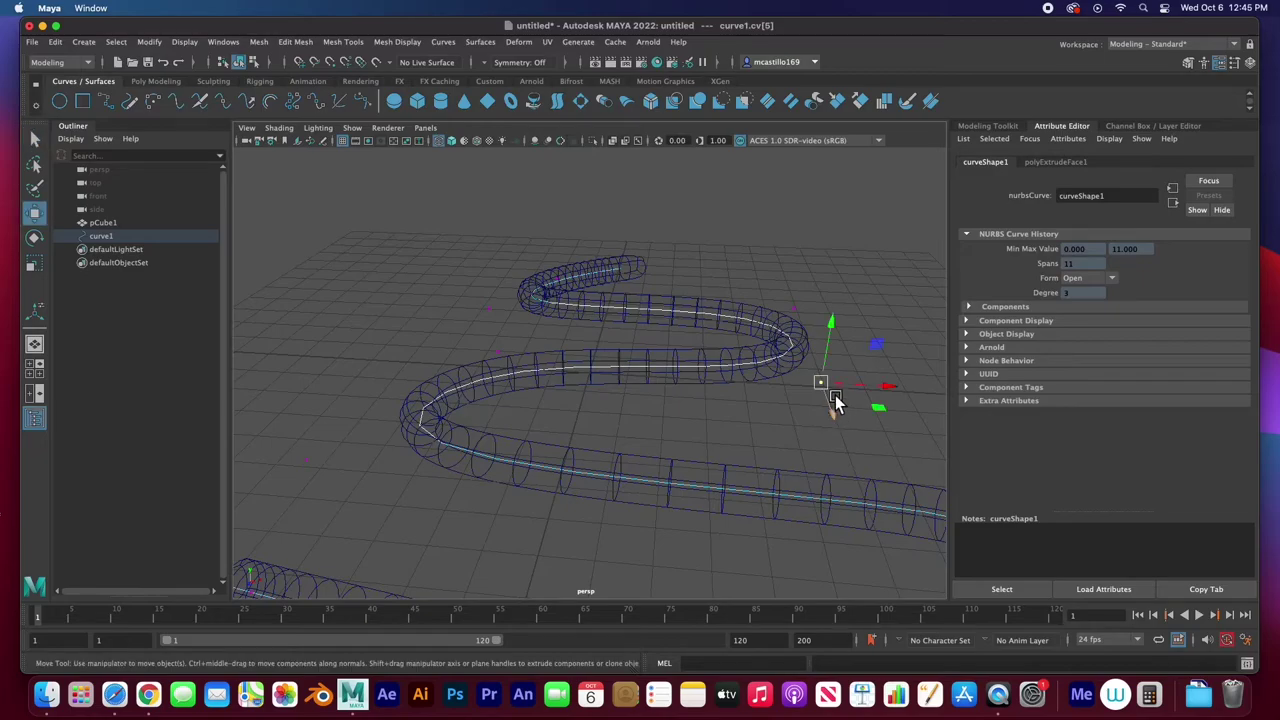
scroll(820, 398, down, 5)
drag(697, 372, 731, 362)
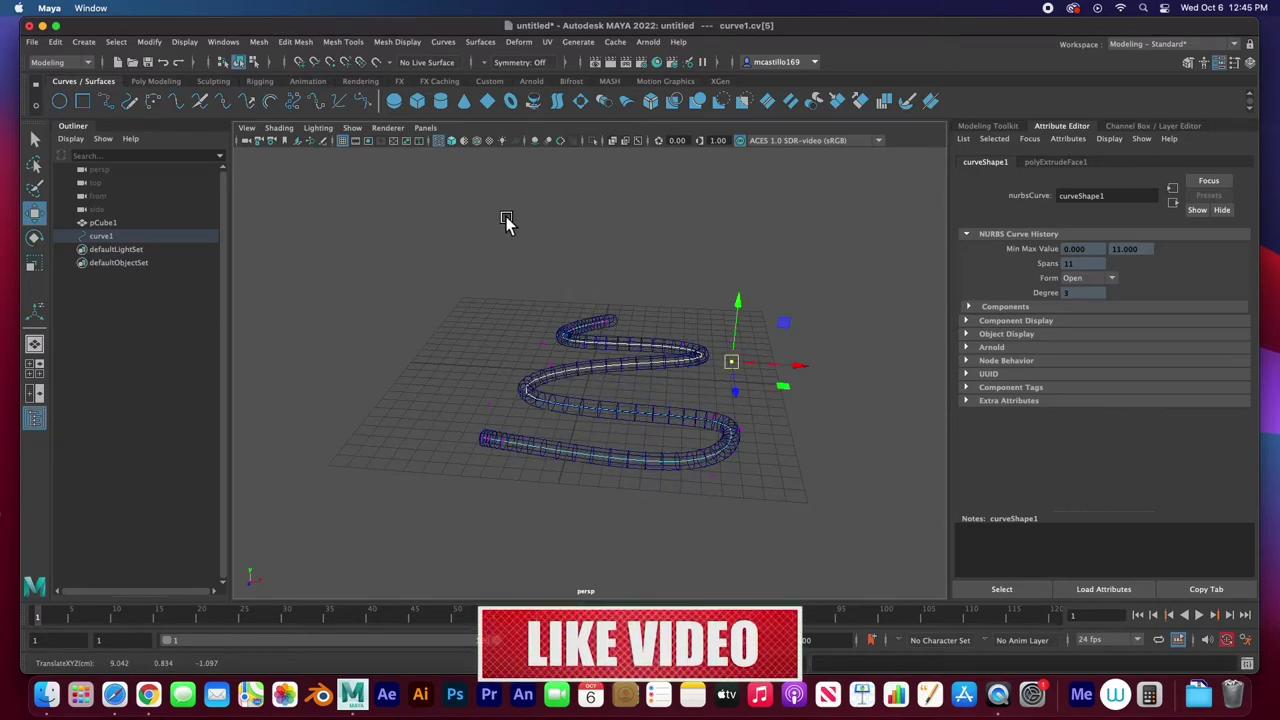
key(5)
mouse_move(729, 362)
mouse_down()
mouse_move(739, 330)
mouse_move(721, 260)
mouse_move(731, 457)
mouse_move(709, 289)
mouse_move(707, 362)
mouse_move(809, 369)
mouse_move(600, 309)
mouse_move(651, 374)
mouse_move(671, 360)
mouse_move(663, 309)
mouse_move(652, 311)
mouse_move(714, 350)
mouse_move(705, 359)
mouse_up()
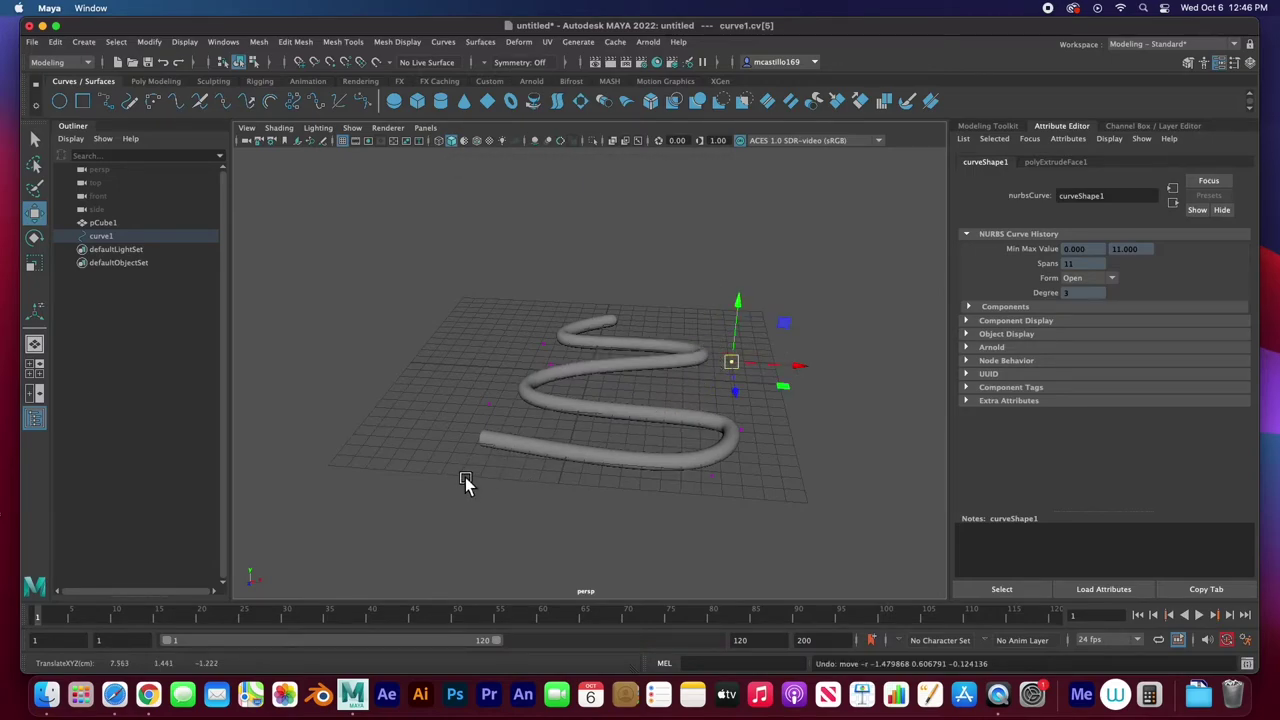
Raise the control vertex at the cable's far end to about X -4.89, Y 3.26, Z 8.38.
alt+drag(466, 480, 591, 489)
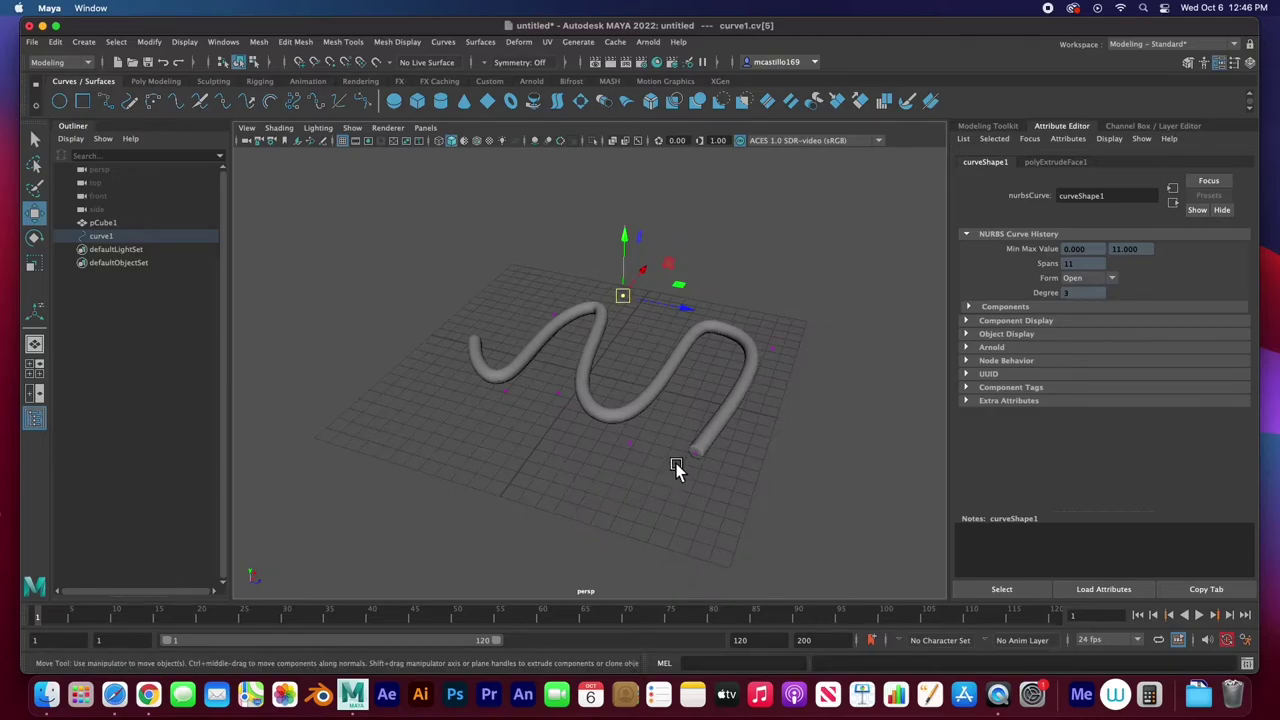
click(701, 458)
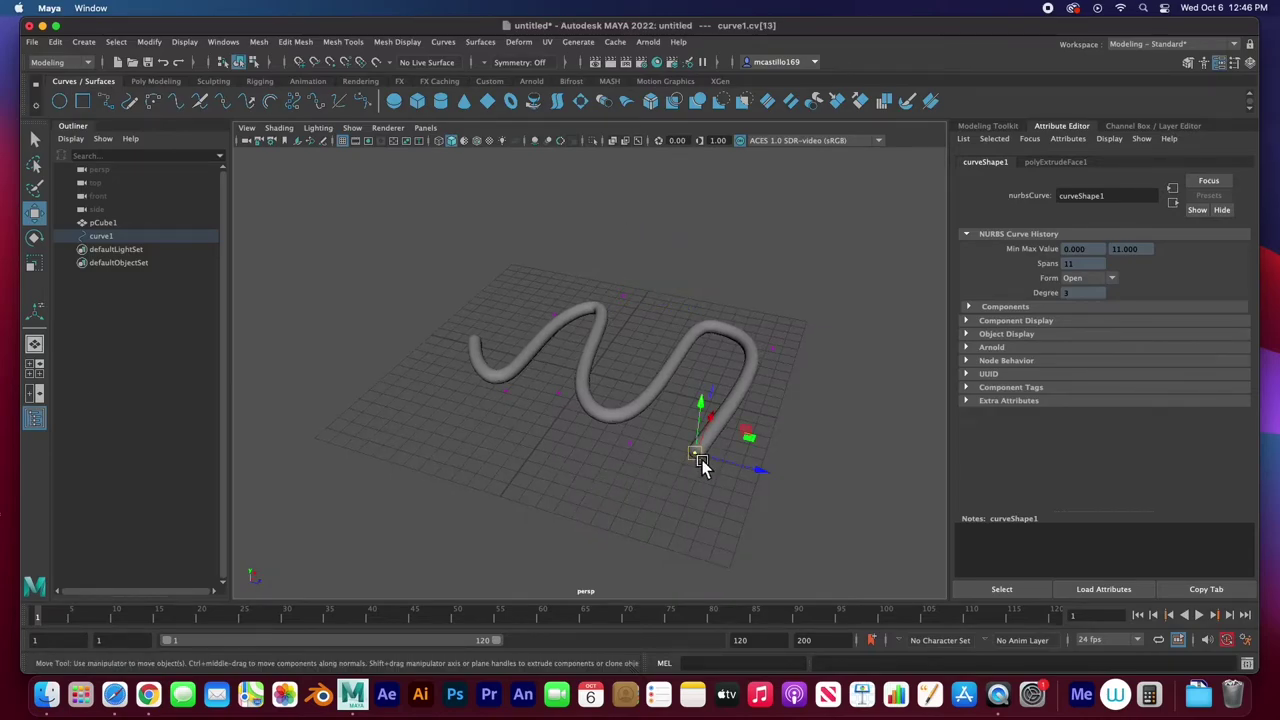
alt+drag(703, 463, 566, 312)
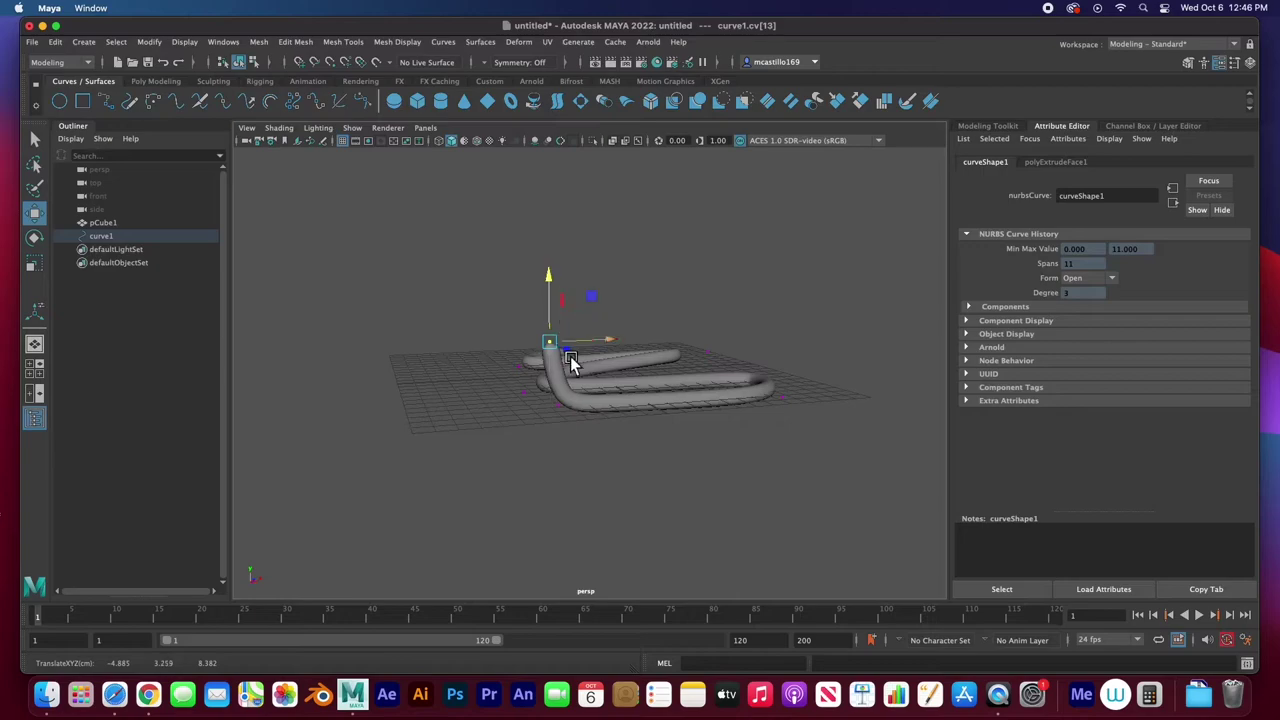
Raise the control vertex next to the curve's last one to bend the lifted cable end into a smooth S shape.
click(564, 409)
click(566, 410)
drag(572, 417, 760, 394)
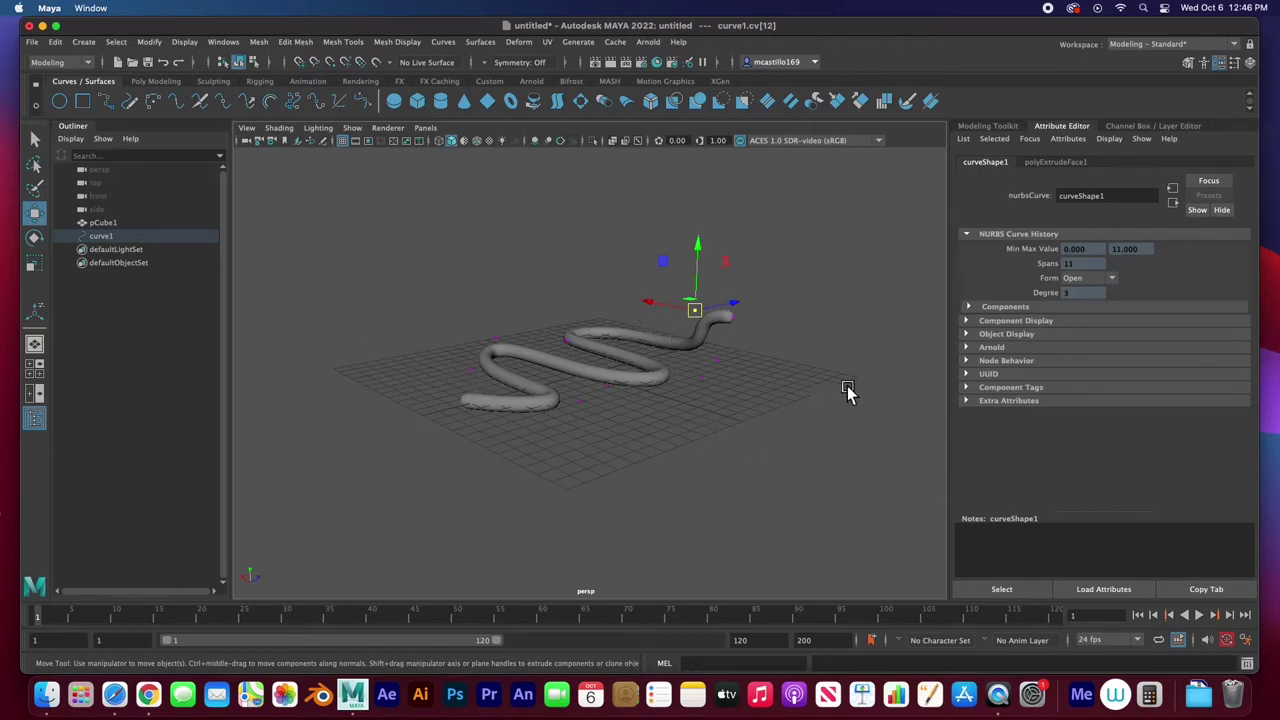
alt+drag(788, 358, 576, 416)
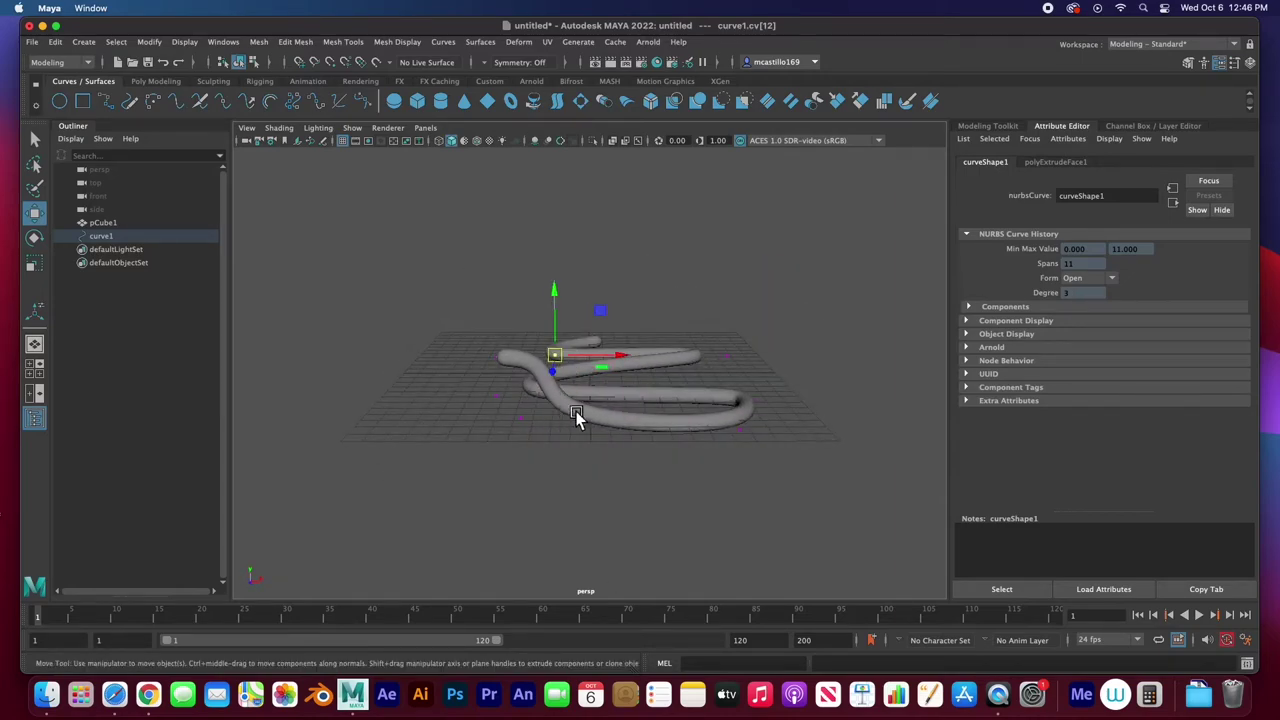
mouse_move(680, 386)
alt+mouse_down()
mouse_move(729, 391)
mouse_move(549, 386)
mouse_move(560, 366)
mouse_move(637, 360)
mouse_move(673, 408)
alt+mouse_up()
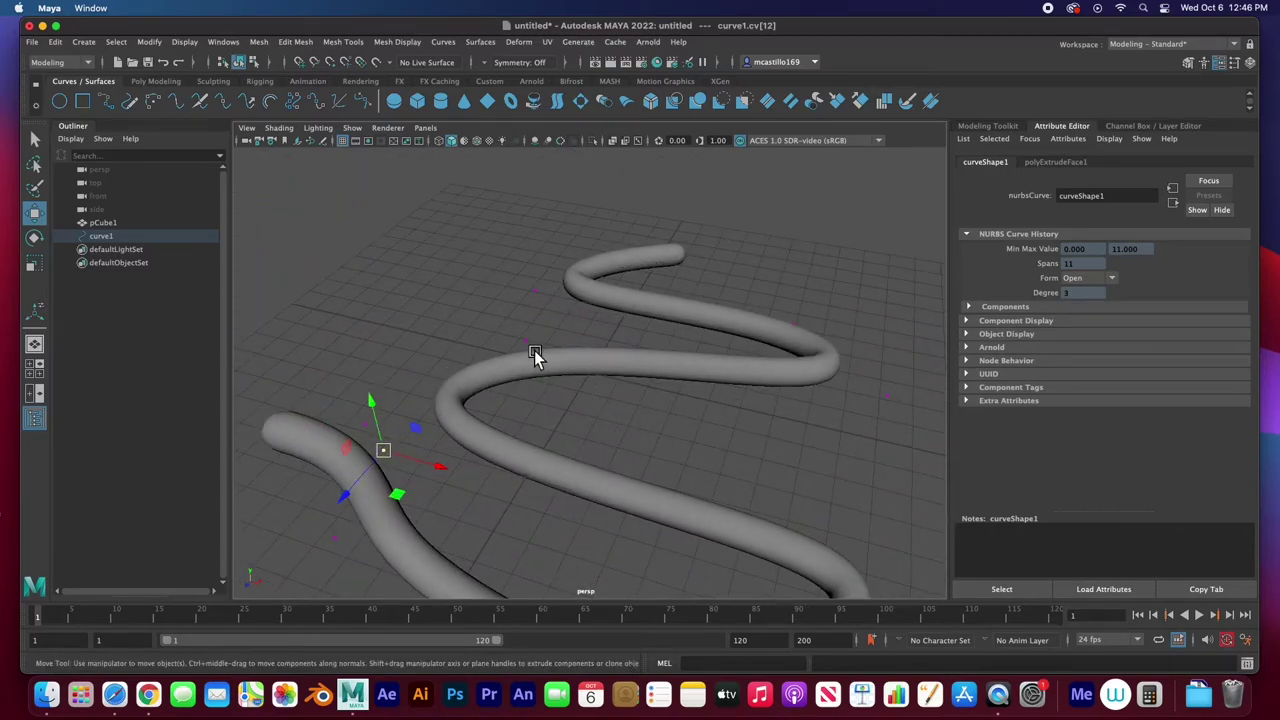
Move the control vertex at the cable's rear bend inward to about X -2.67, Z -4.10, undoing the trial vertical shift.
click(537, 295)
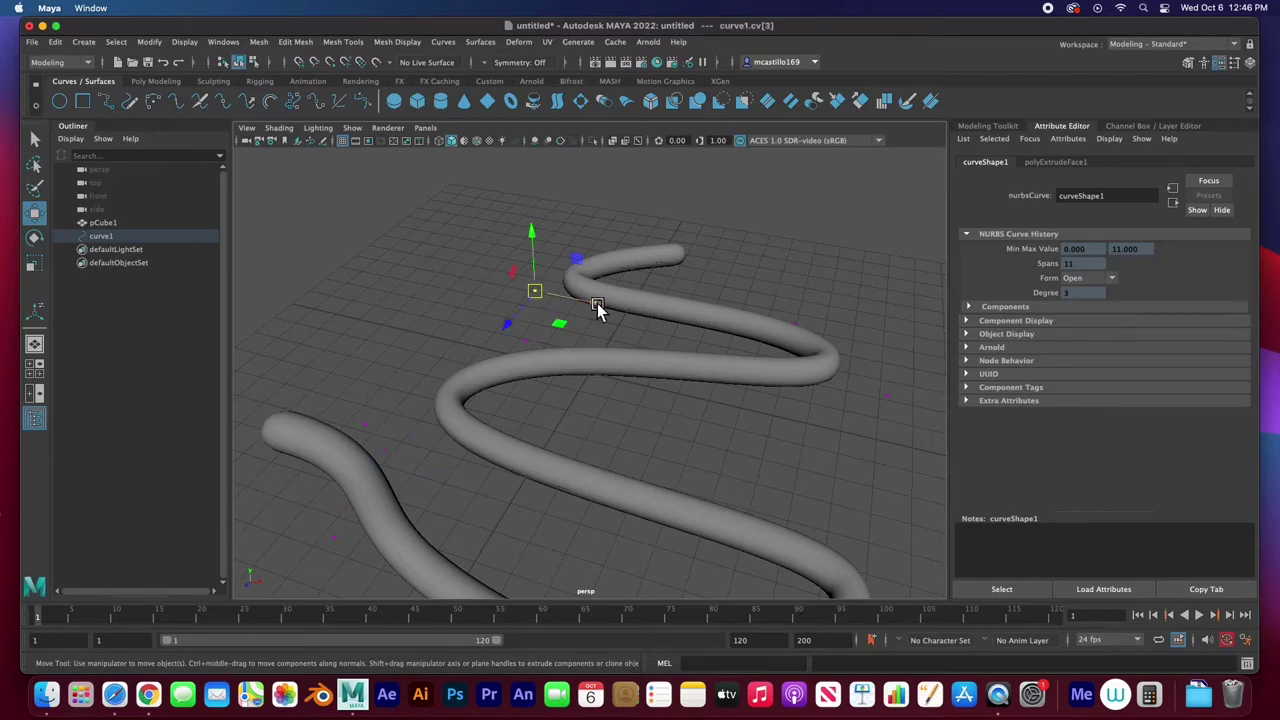
drag(597, 308, 623, 320)
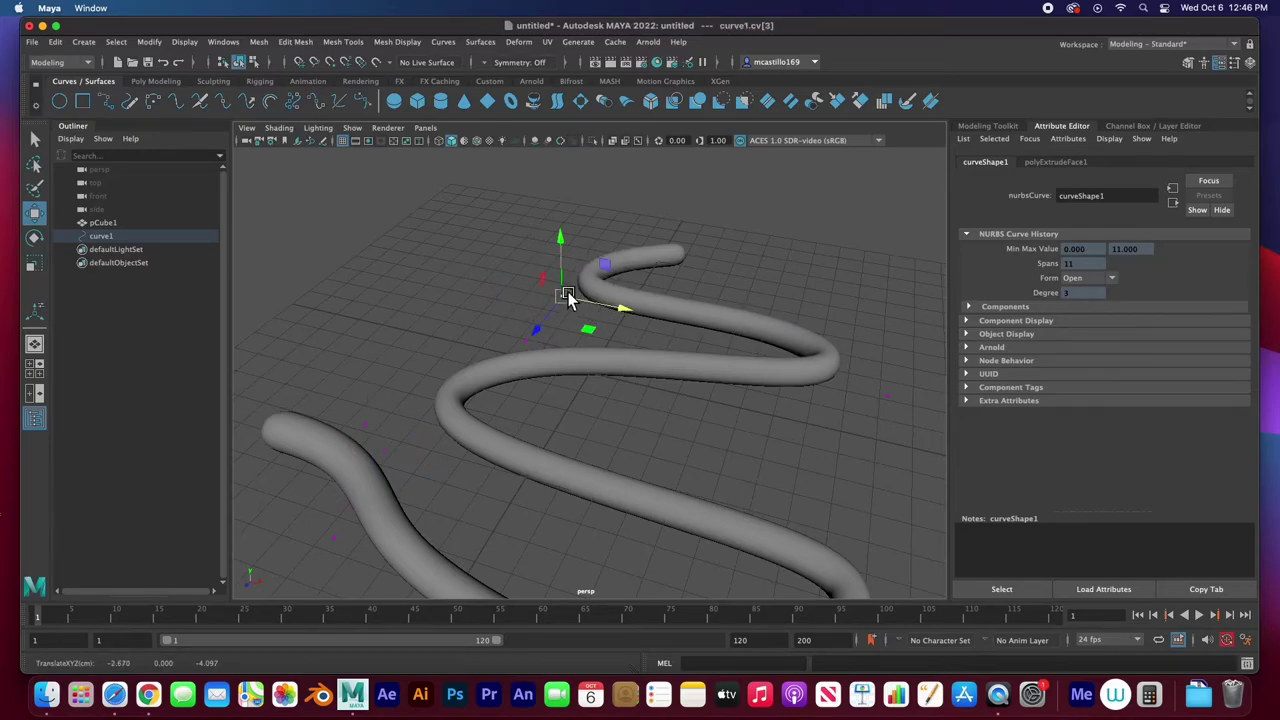
mouse_move(569, 276)
mouse_down()
mouse_move(571, 200)
mouse_move(586, 309)
mouse_move(570, 277)
mouse_move(570, 290)
mouse_up()
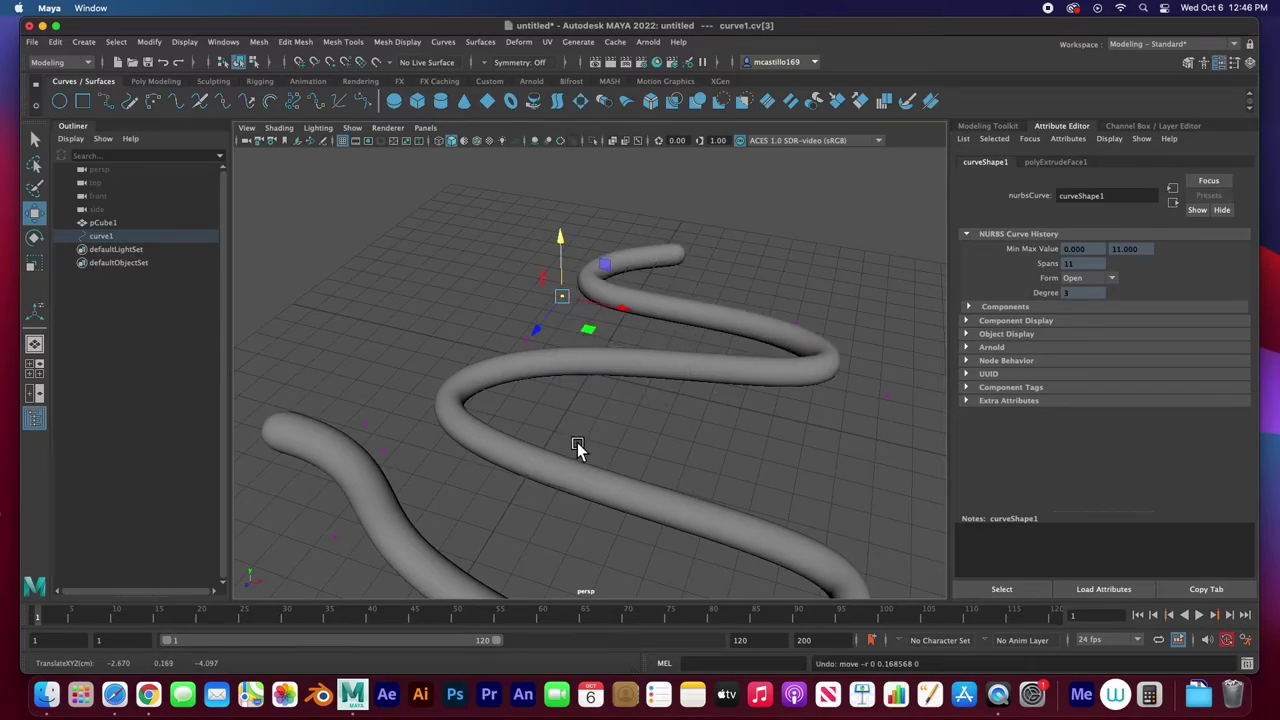
Create a polygon cube and move it along X to about 5.35, between the cable's bends.
scroll(577, 447, down, 5)
alt+drag(569, 449, 546, 418)
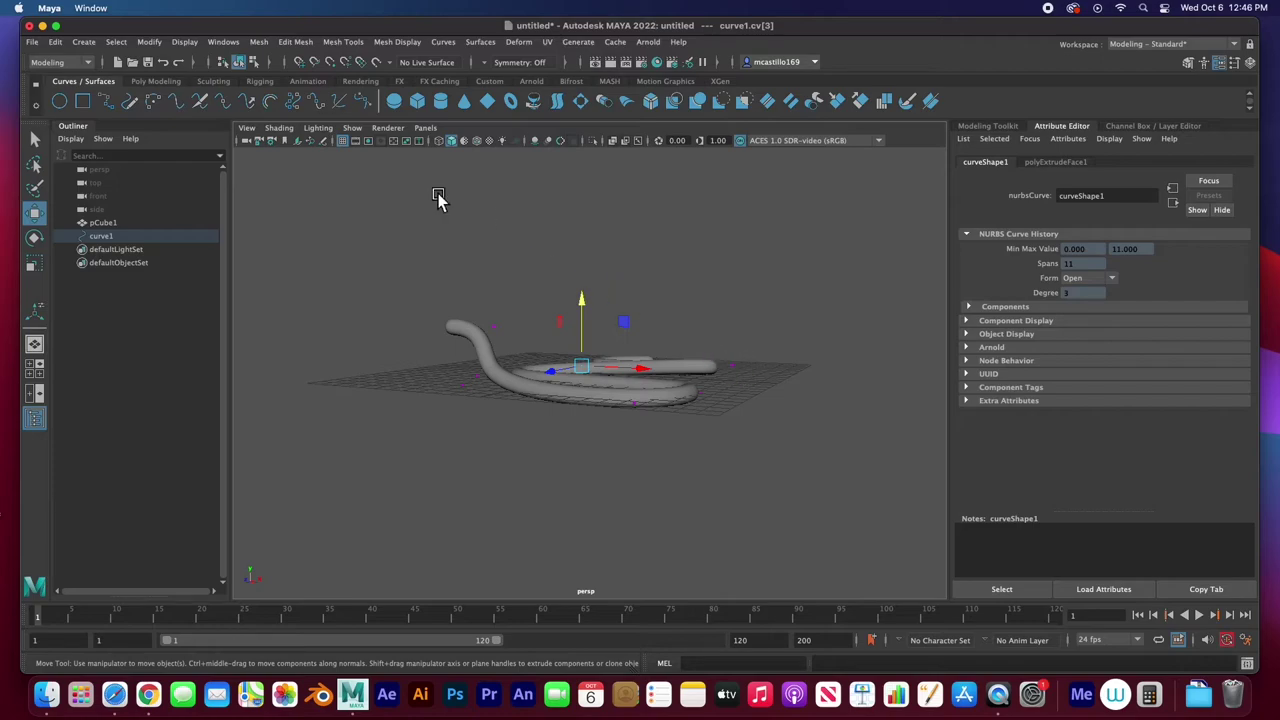
click(82, 101)
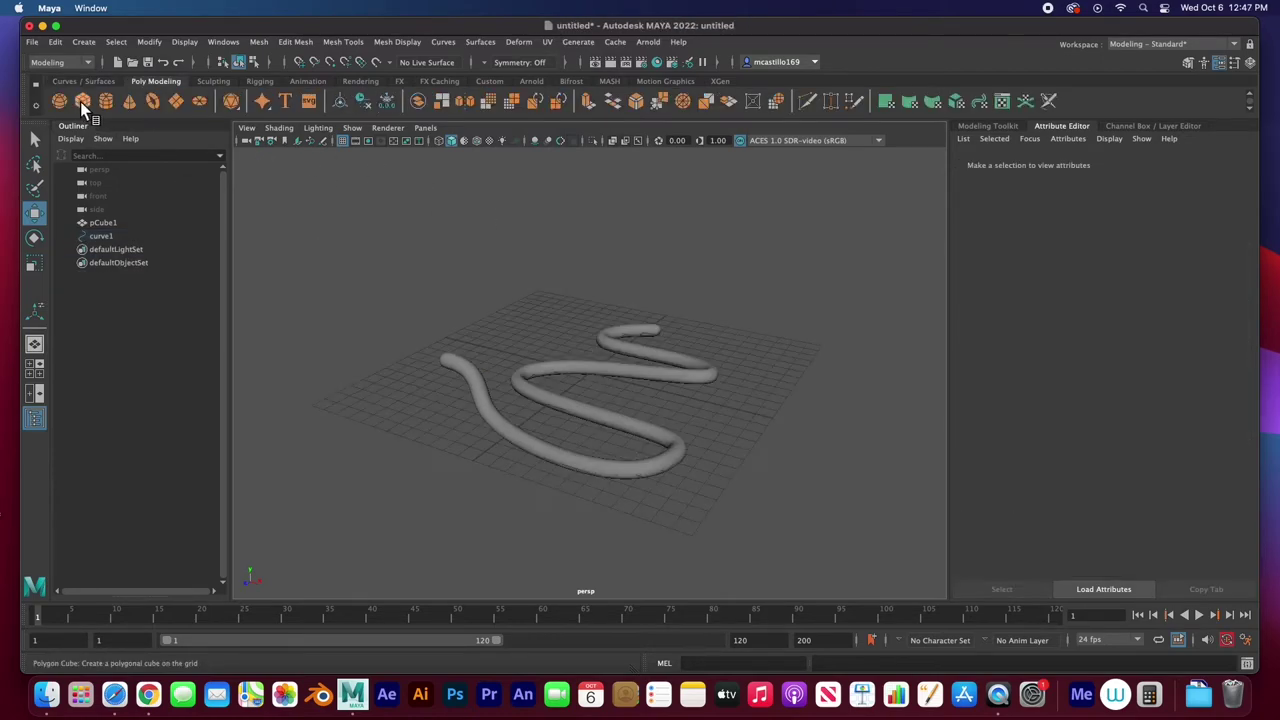
click(82, 101)
drag(645, 390, 733, 407)
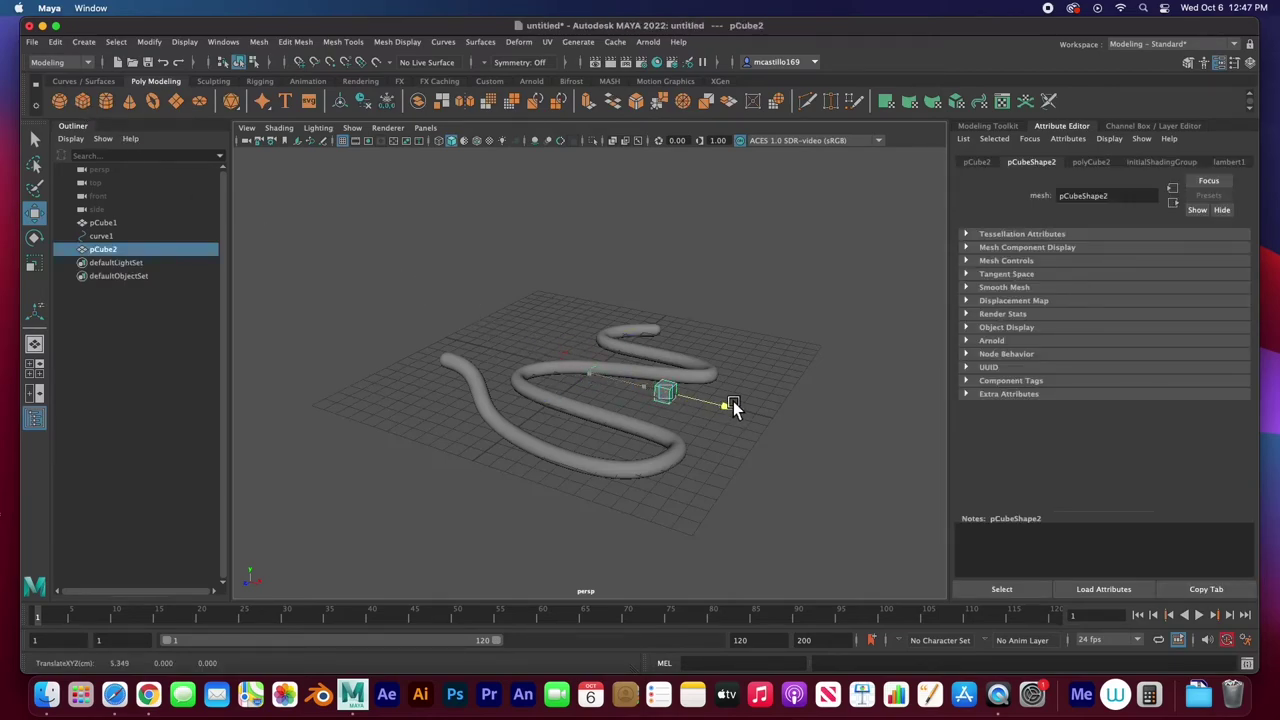
Scale the new cube into a box about 2.44 wide in X and 1.27 high in Y, lengthening it along Z.
key(r)
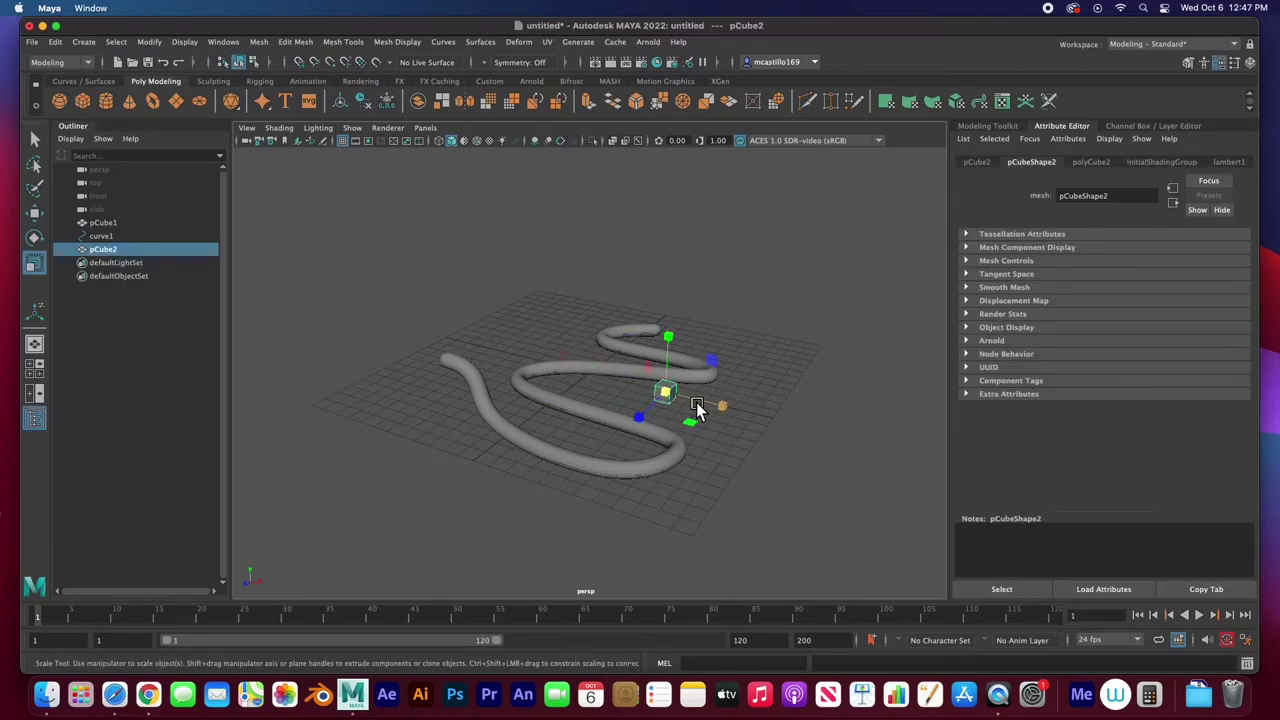
mouse_move(724, 406)
mouse_down()
mouse_move(774, 411)
mouse_move(745, 405)
mouse_up()
drag(668, 337, 668, 325)
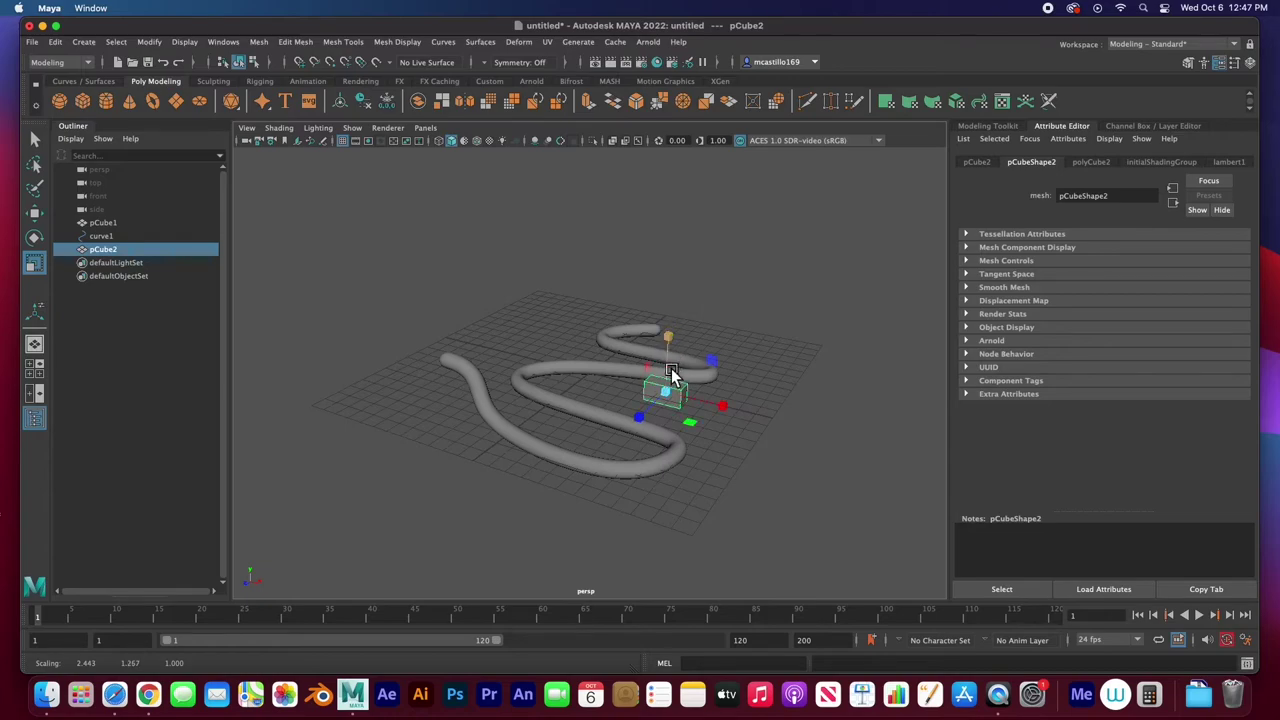
drag(640, 418, 531, 527)
alt+drag(657, 449, 651, 414)
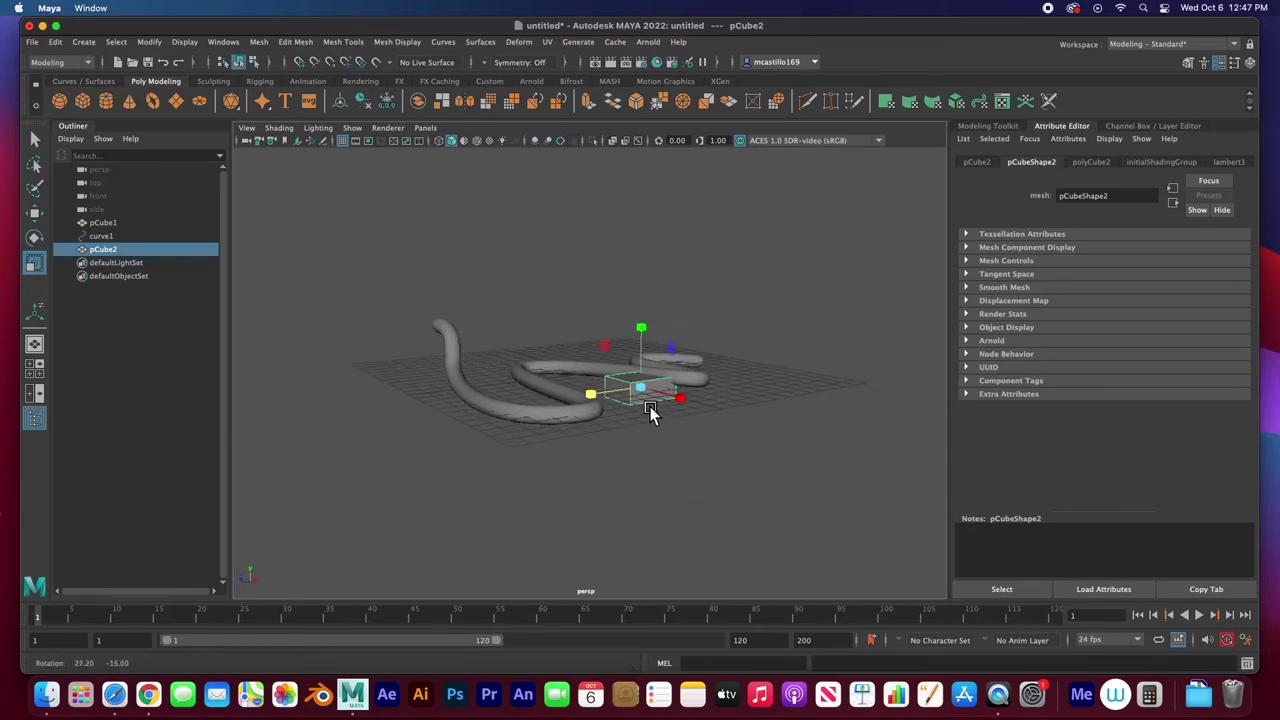
Display the scene in wireframe and switch the curve inside the cable to control vertex mode.
click(706, 376)
scroll(705, 388, up, 3)
scroll(705, 388, up, 3)
alt+drag(771, 397, 660, 393)
right_drag(616, 437, 626, 318)
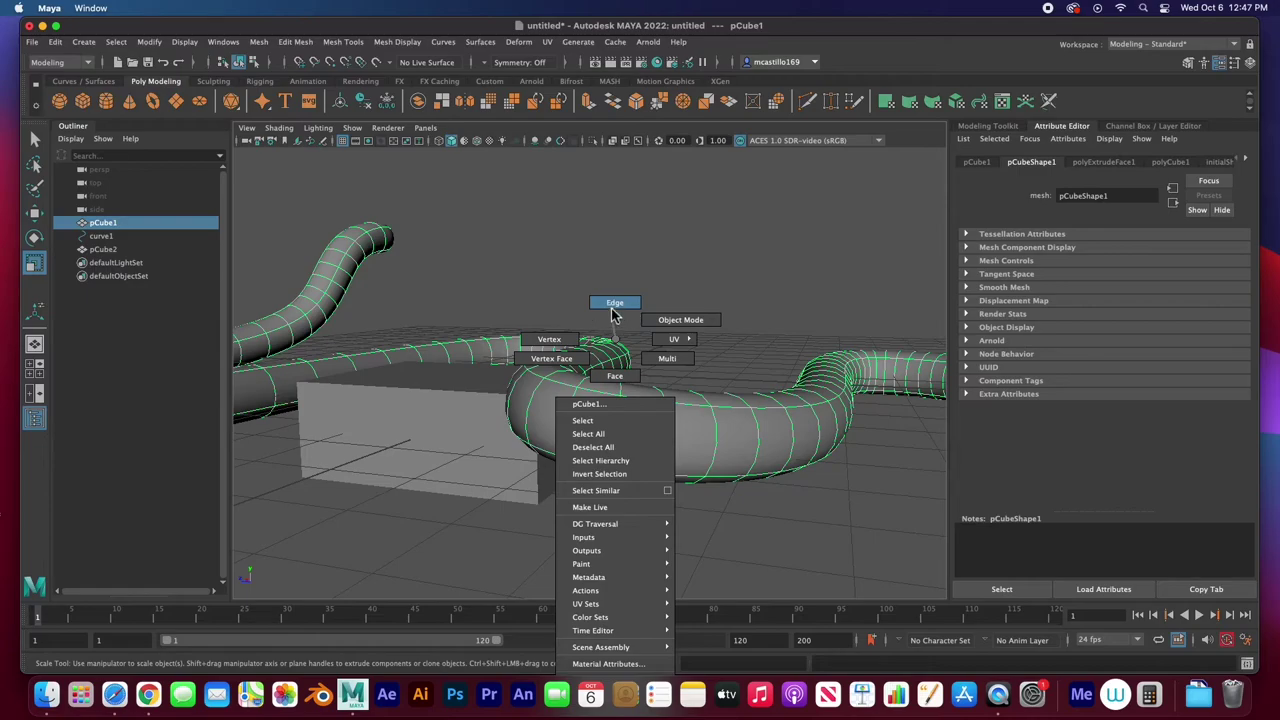
right_drag(614, 314, 690, 281)
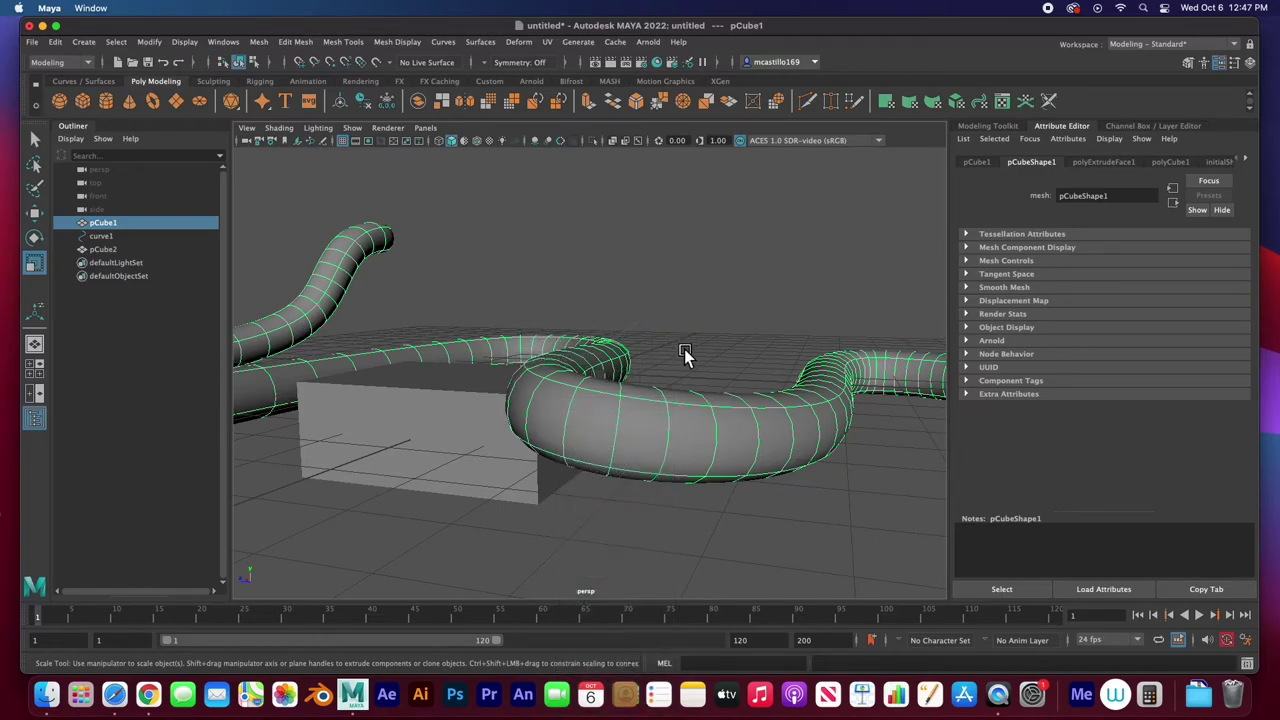
key(4)
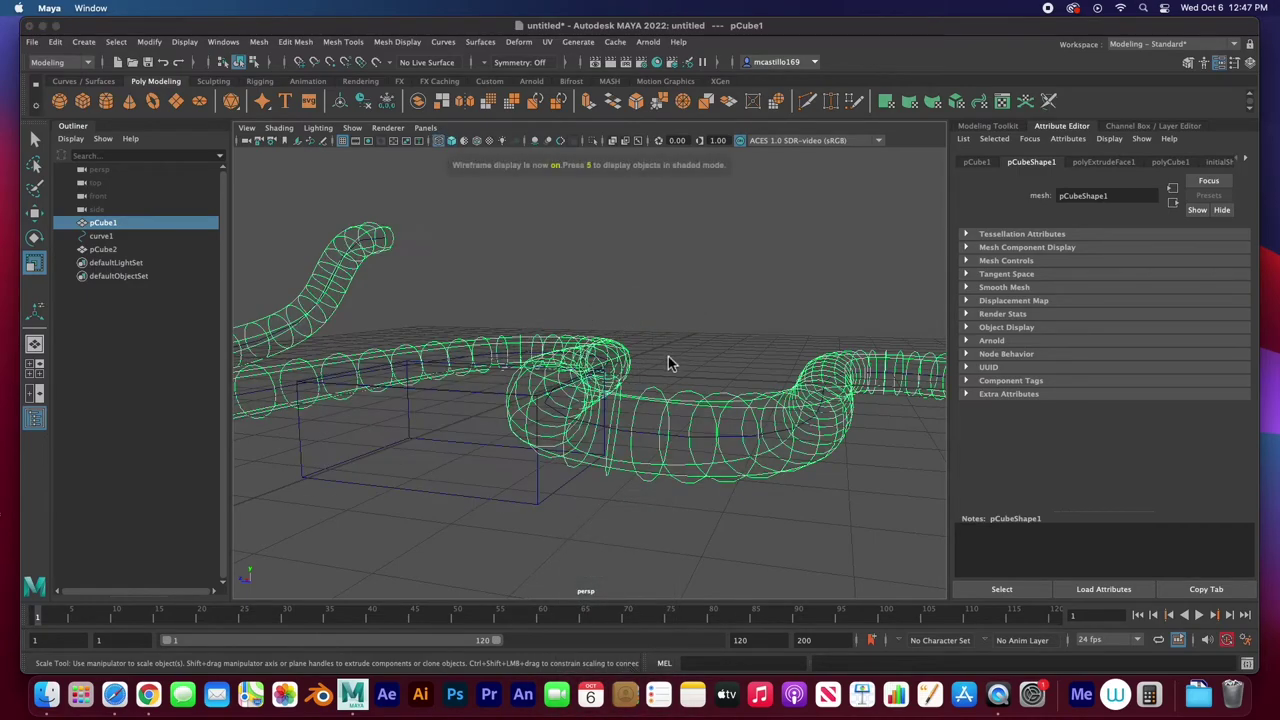
click(648, 437)
right_click(647, 440)
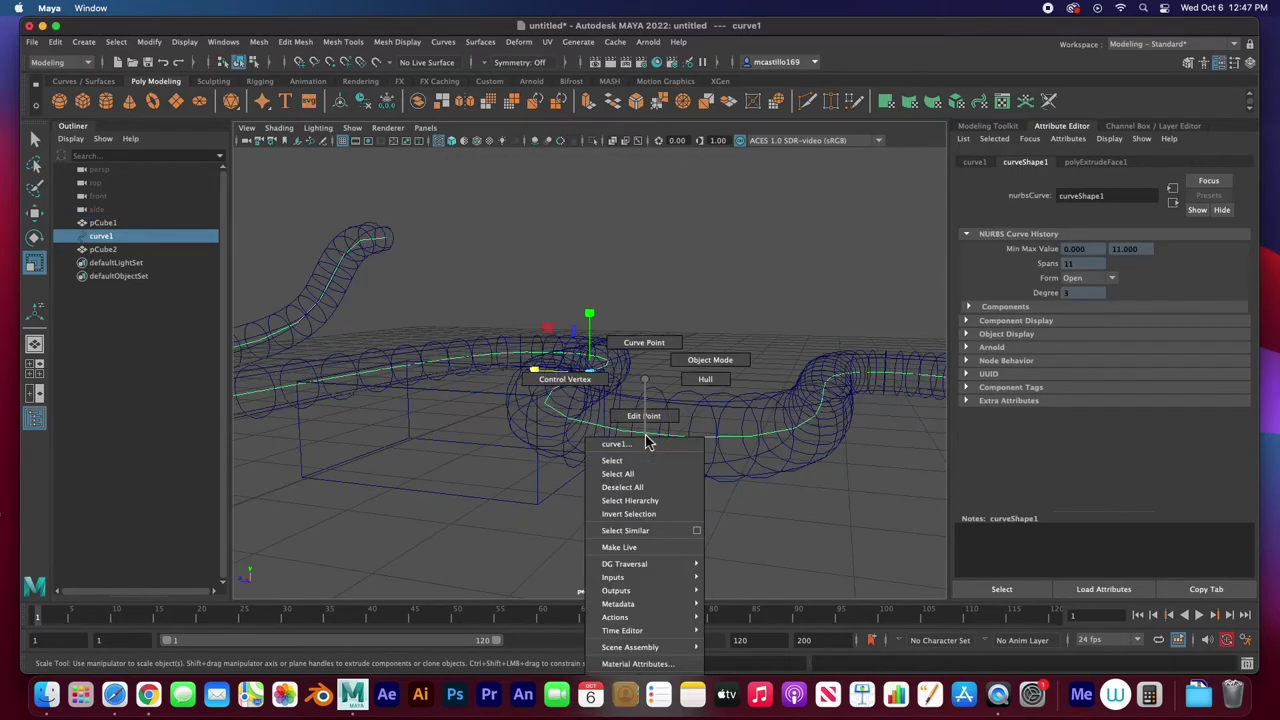
click(566, 409)
Move the control vertex of the cable bend beside the box outward, so the cable routes around the box.
alt+drag(566, 409, 761, 422)
scroll(650, 420, down, 5)
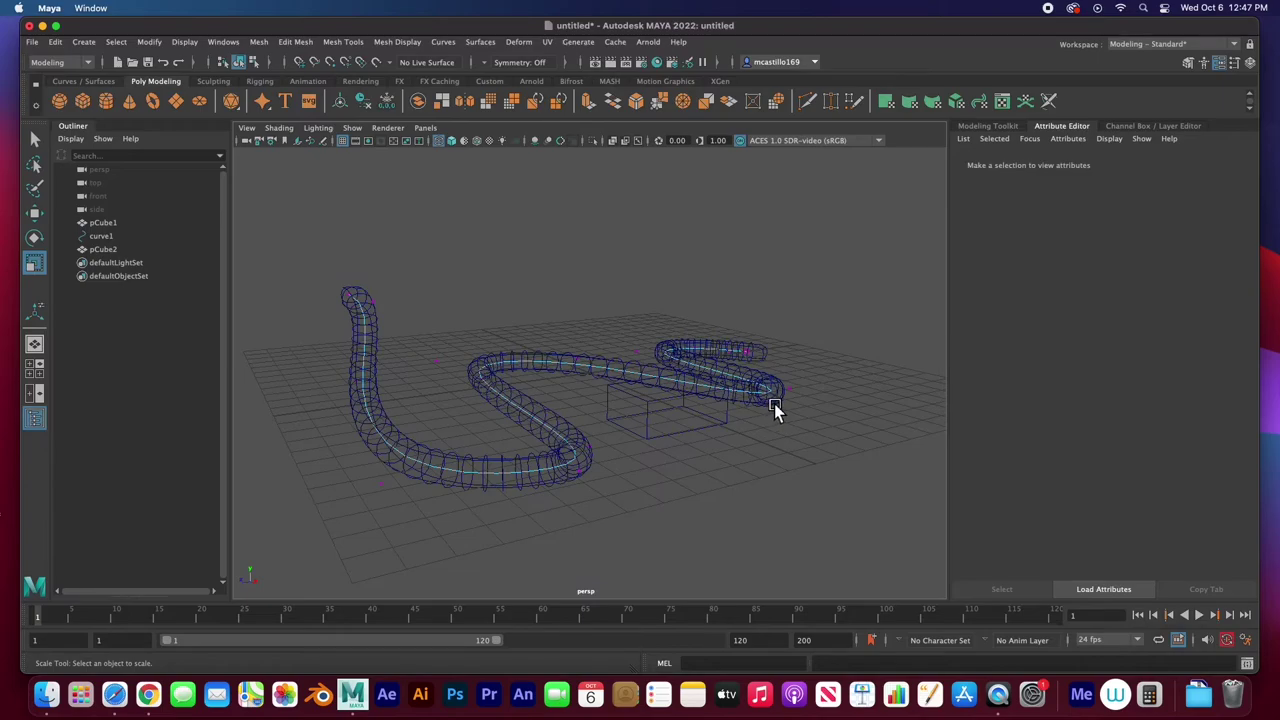
click(775, 405)
key(w)
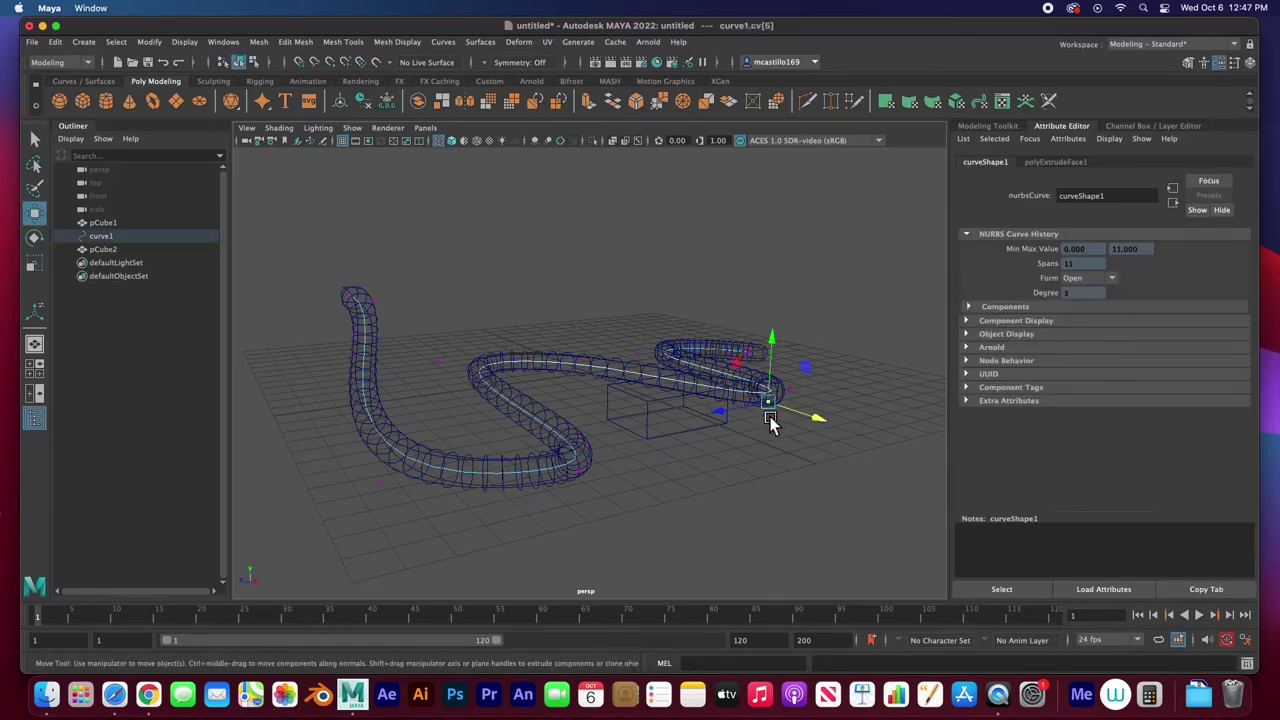
alt+drag(771, 423, 700, 414)
drag(568, 334, 802, 400)
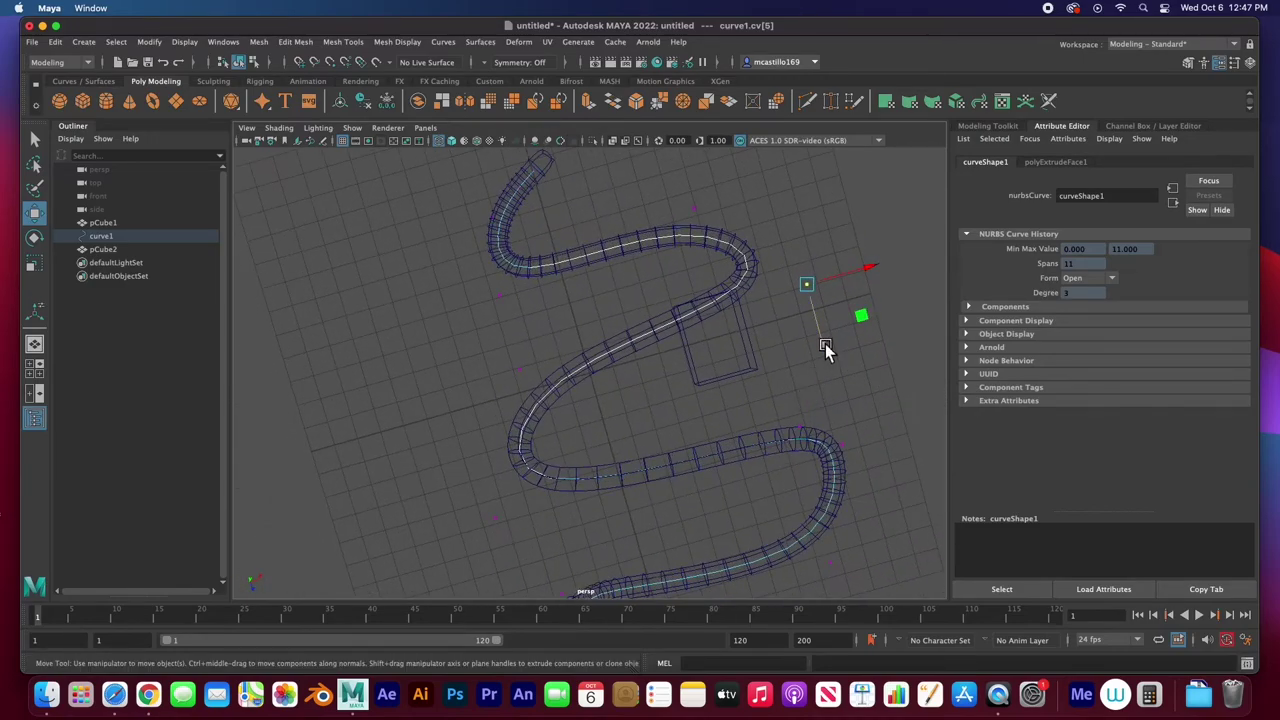
alt+drag(825, 344, 675, 424)
alt+drag(531, 334, 669, 358)
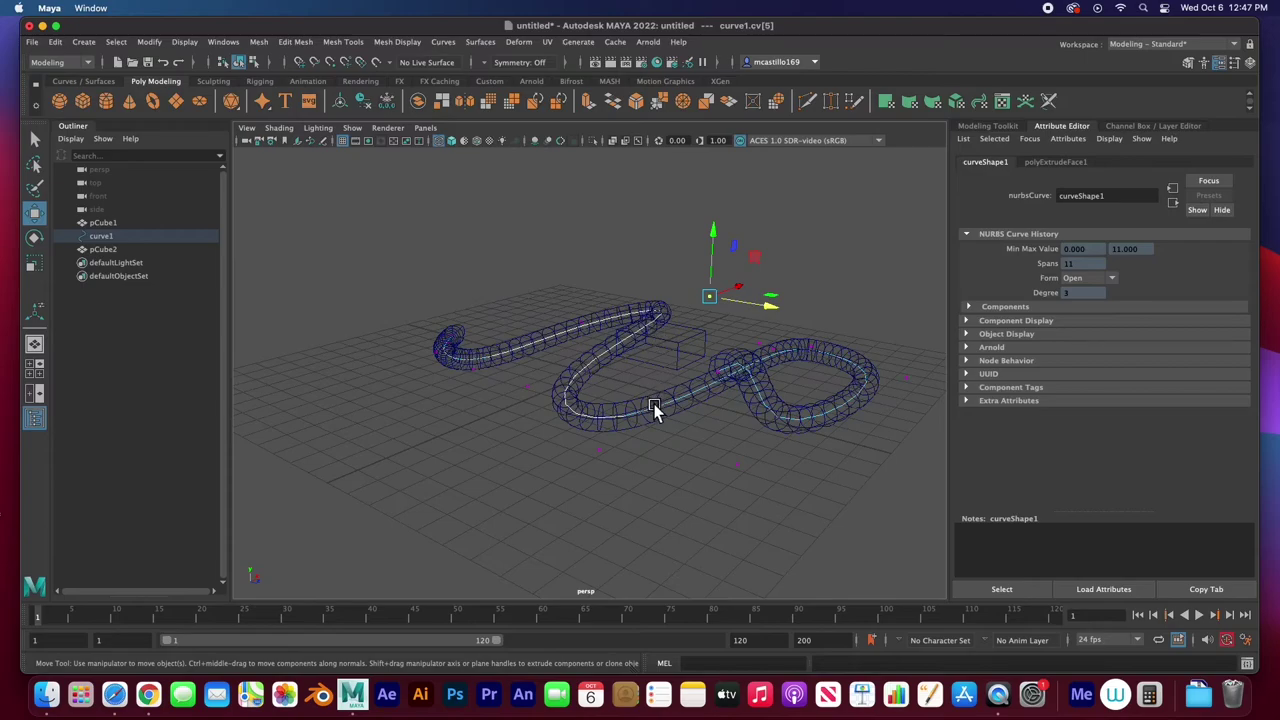
Leave control vertex editing, return to object mode and select the curve.
click(649, 500)
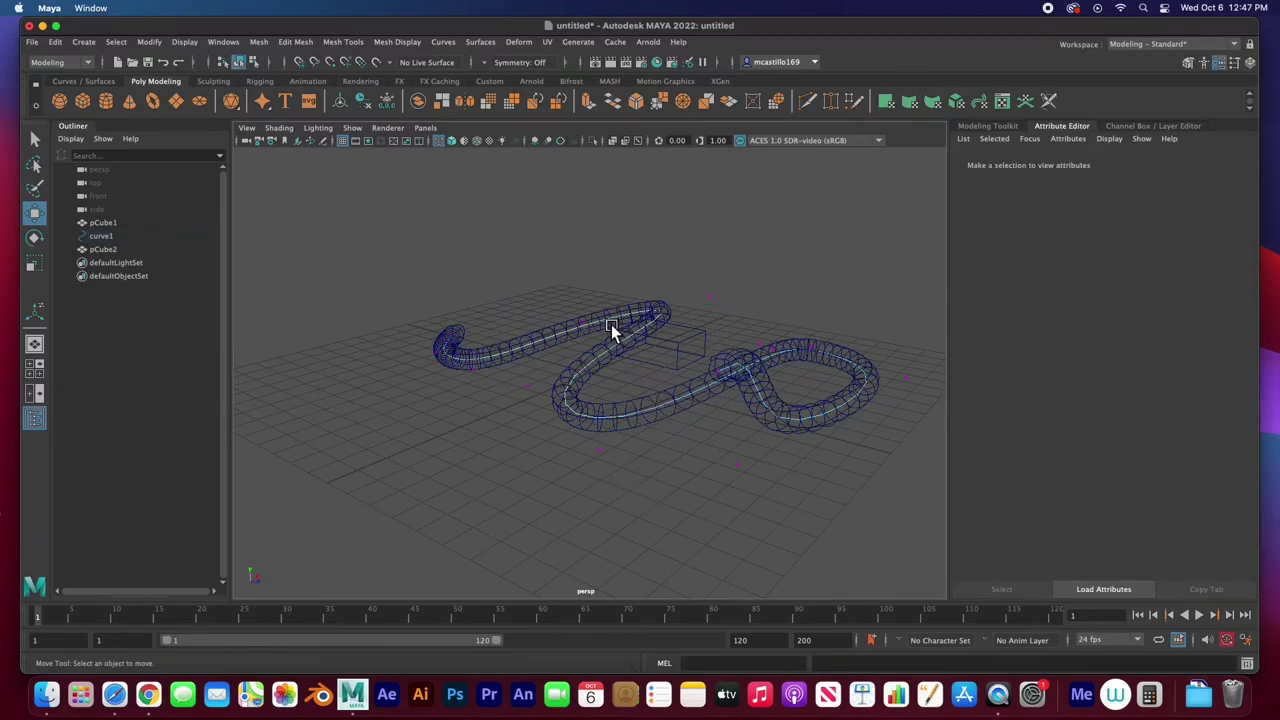
right_click(609, 326)
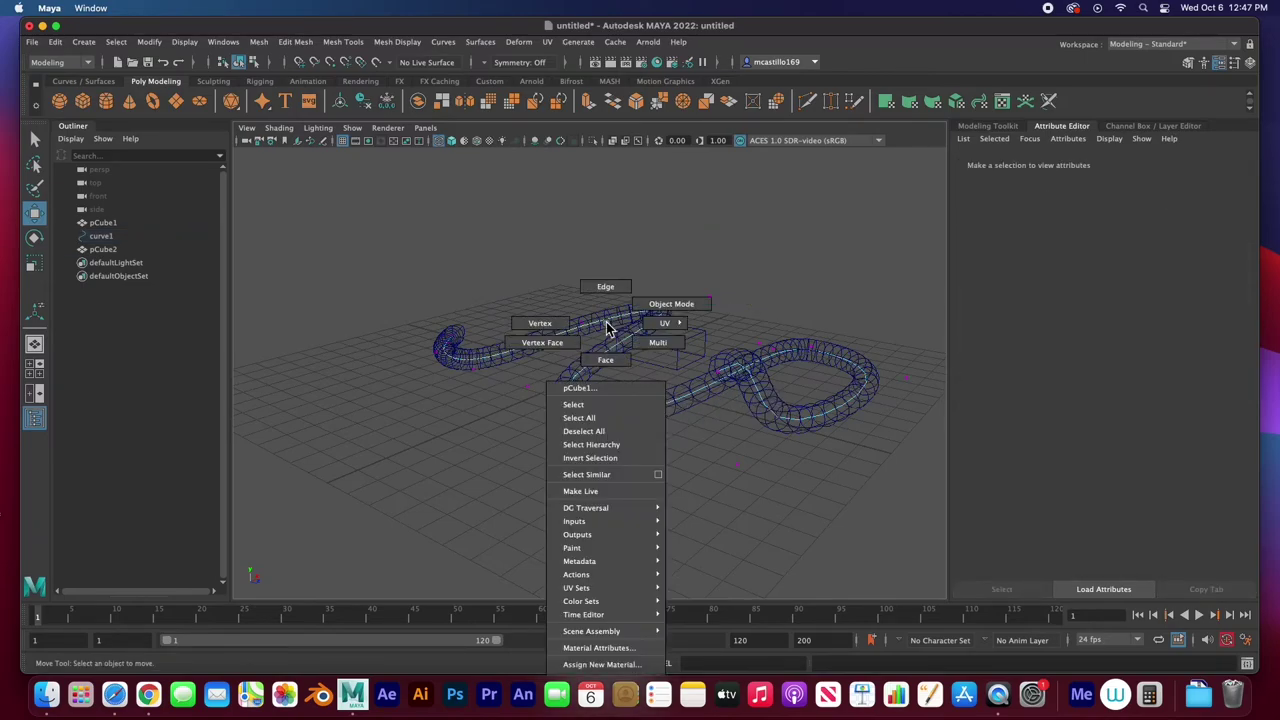
click(668, 303)
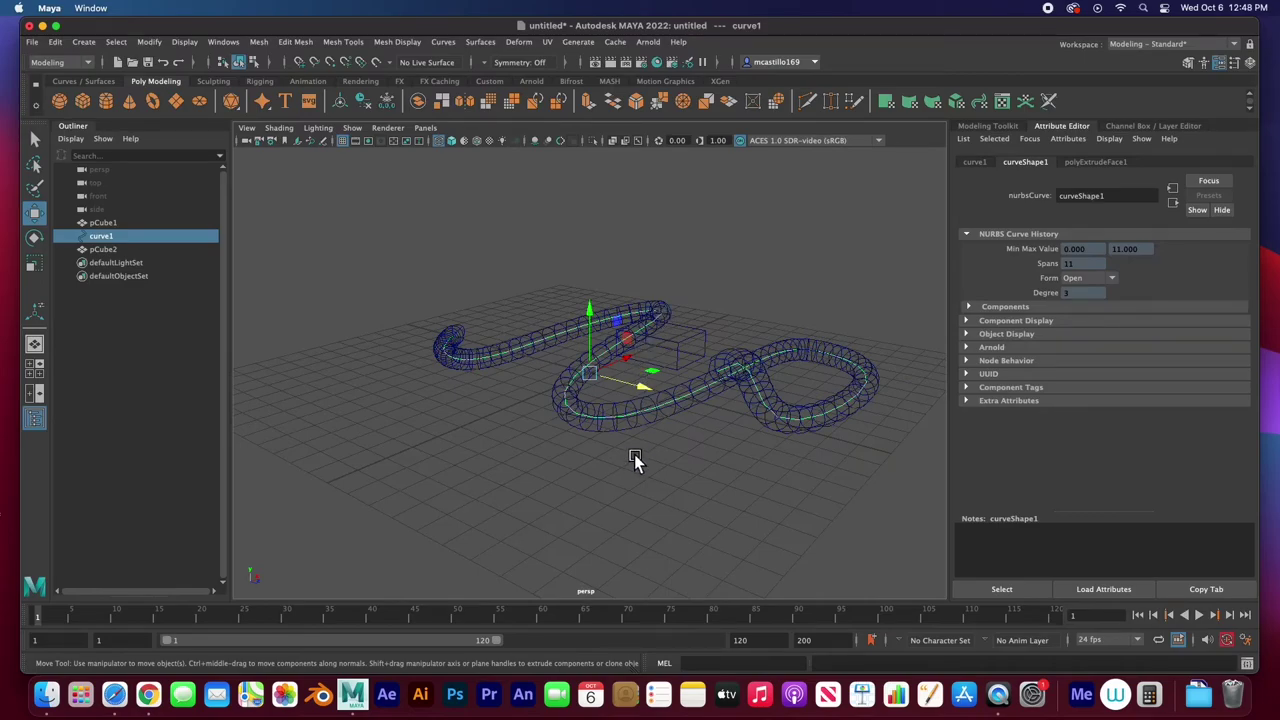
Delete the guide curve while the cable still has its history, and undo the deletion.
key(Delete)
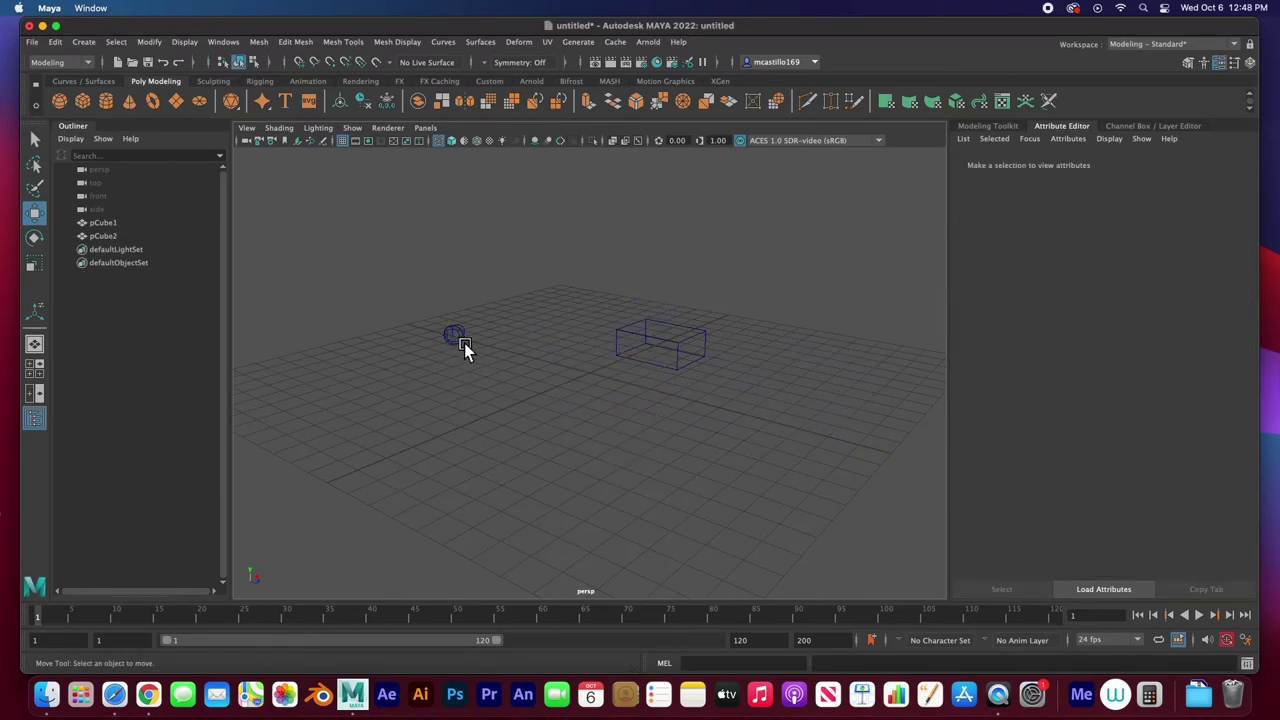
key(ctrl+z)
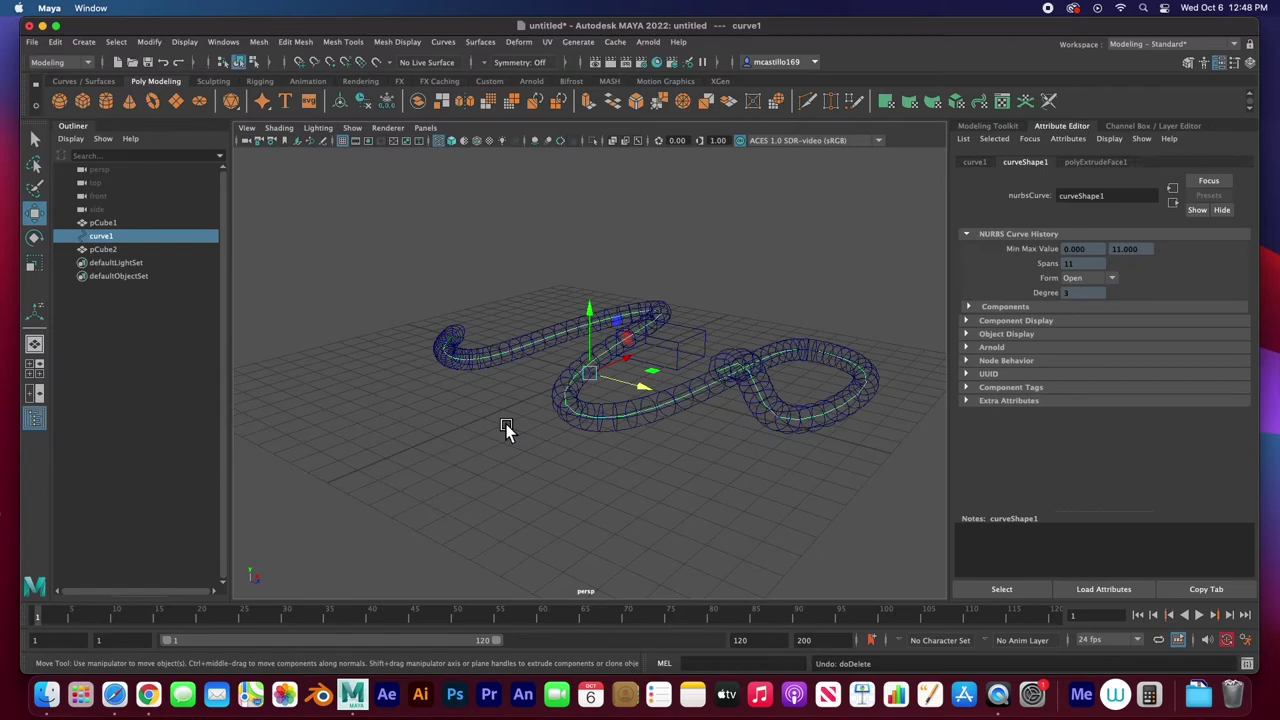
Select the cable mesh and delete all construction history in the scene.
click(490, 370)
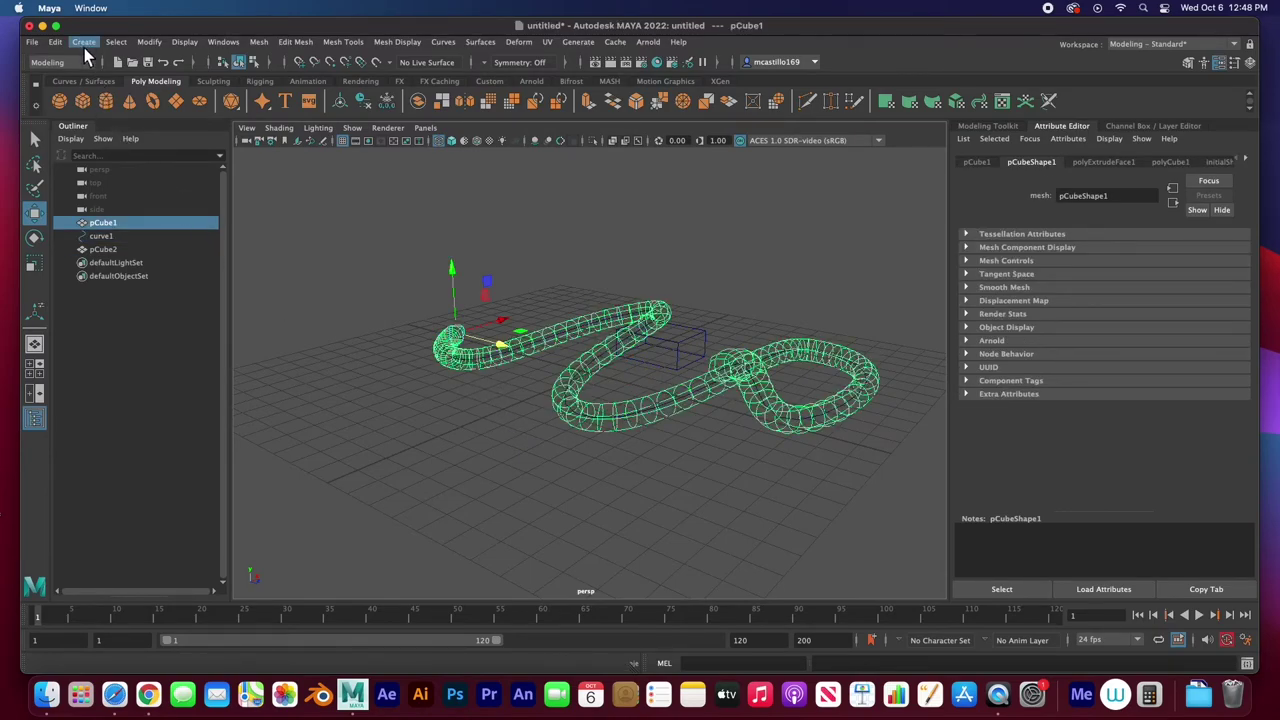
click(58, 42)
mouse_move(81, 212)
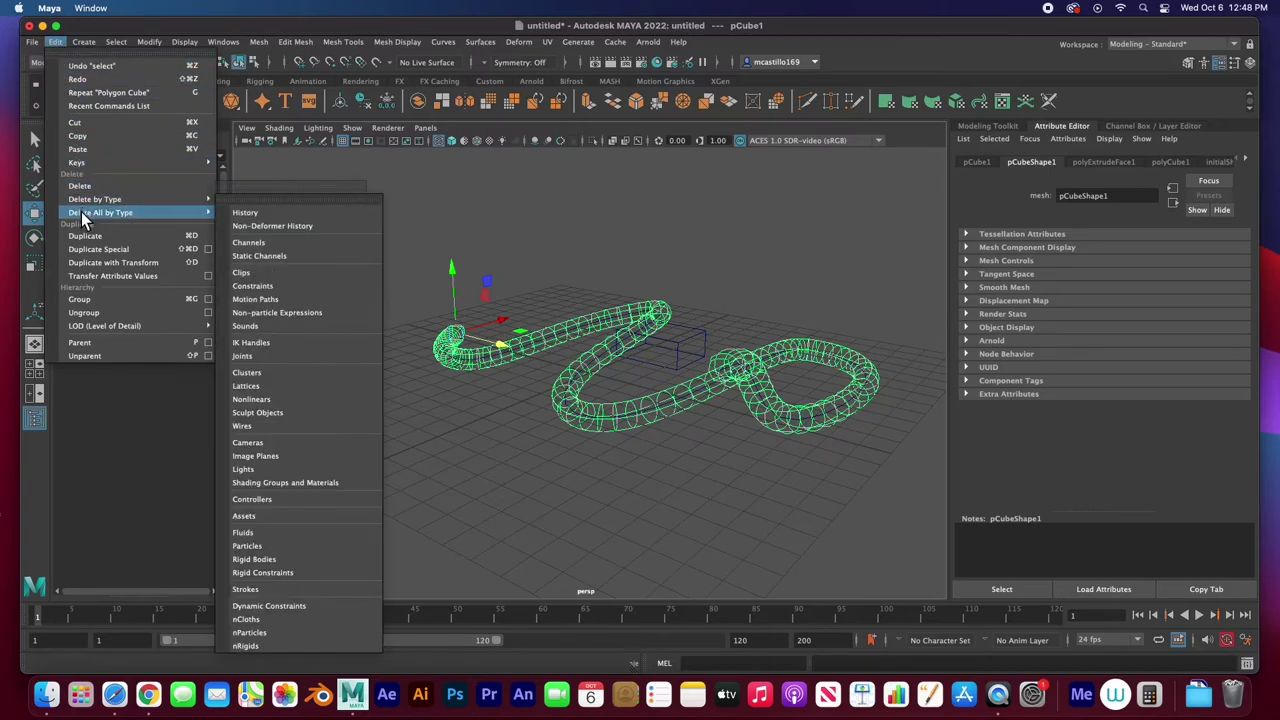
click(245, 212)
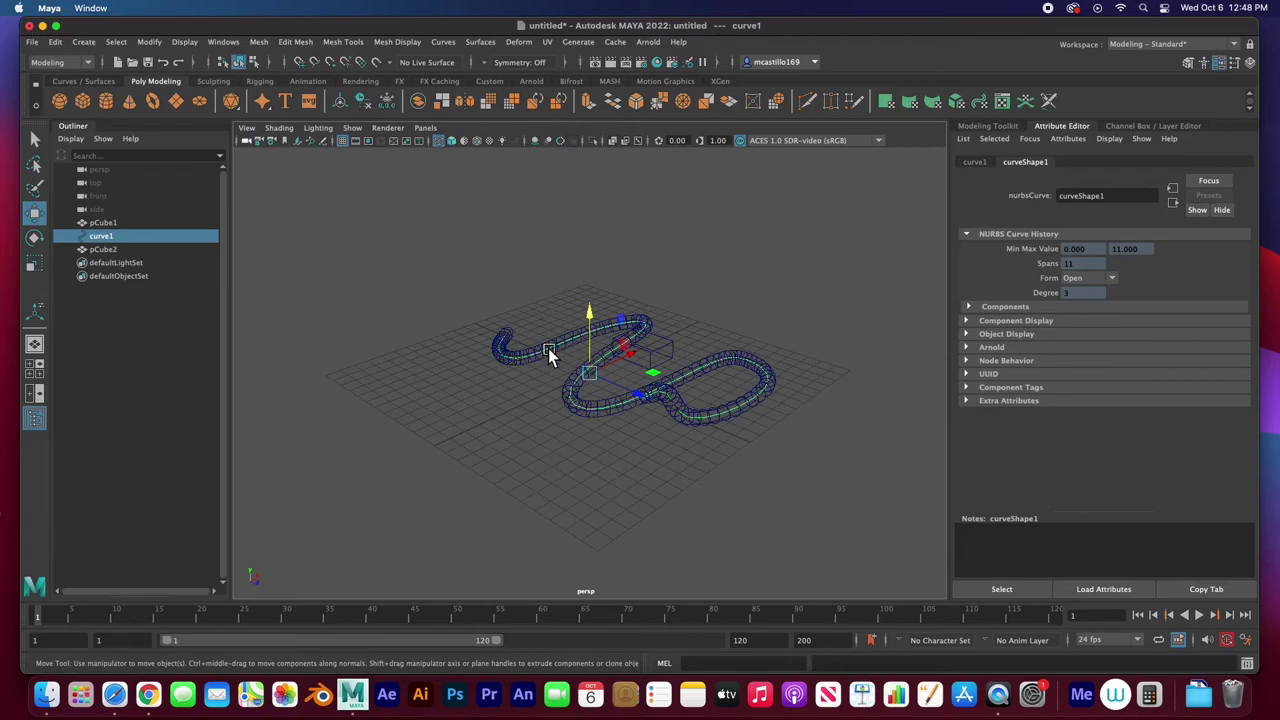
Move the curve up out of the cable and delete the curve.
scroll(596, 408, down, 2)
scroll(596, 408, up, 4)
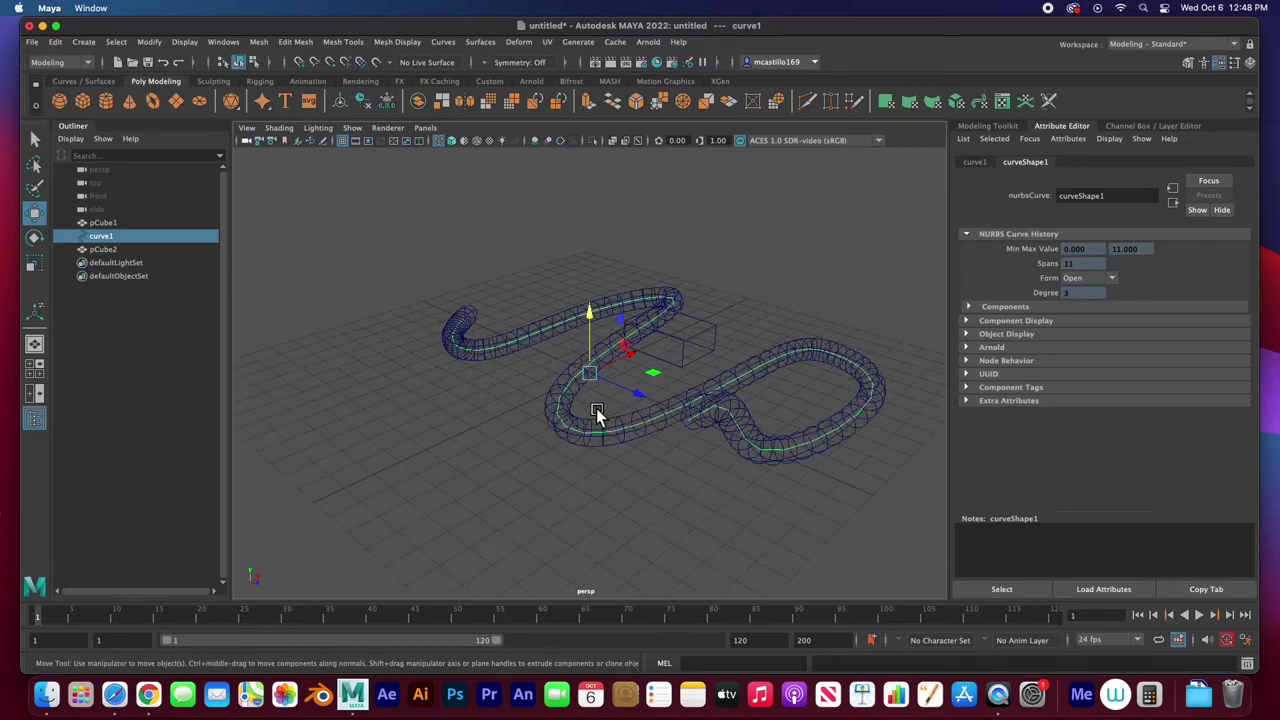
drag(624, 366, 374, 360)
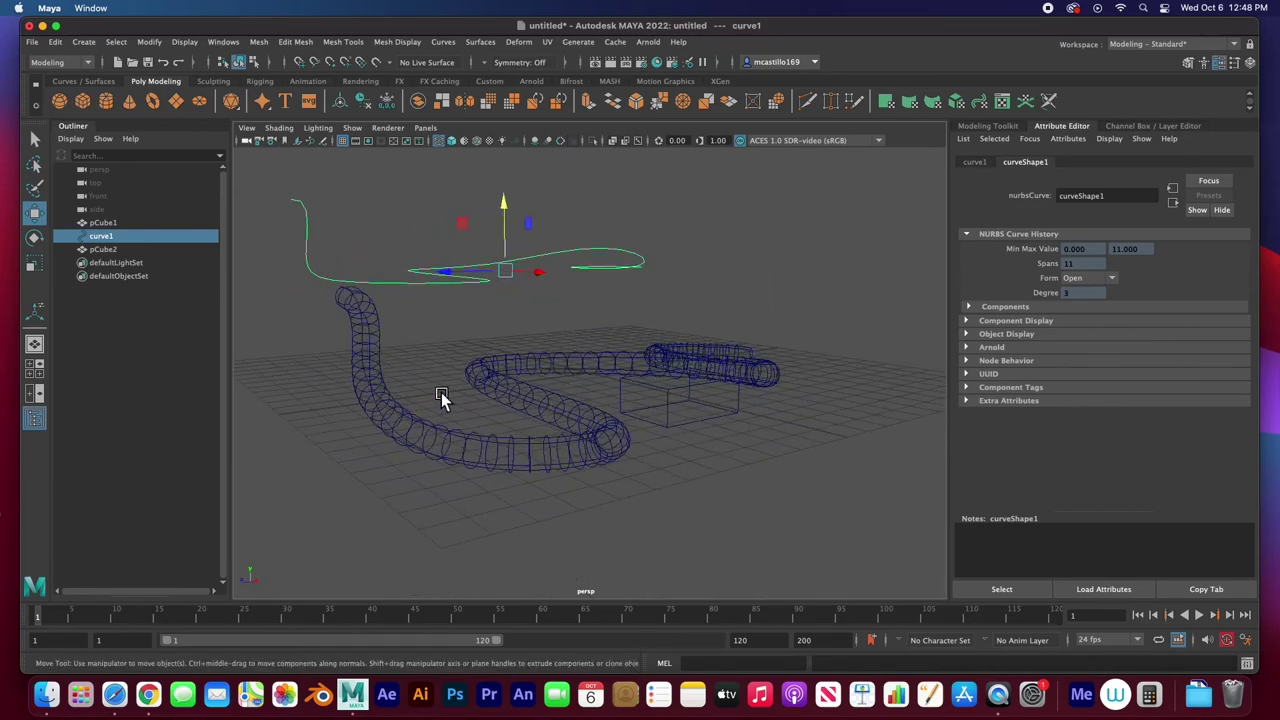
key(Delete)
Select the cable mesh and switch it to vertex mode, leaving no vertices selected.
alt+drag(456, 395, 564, 341)
click(641, 398)
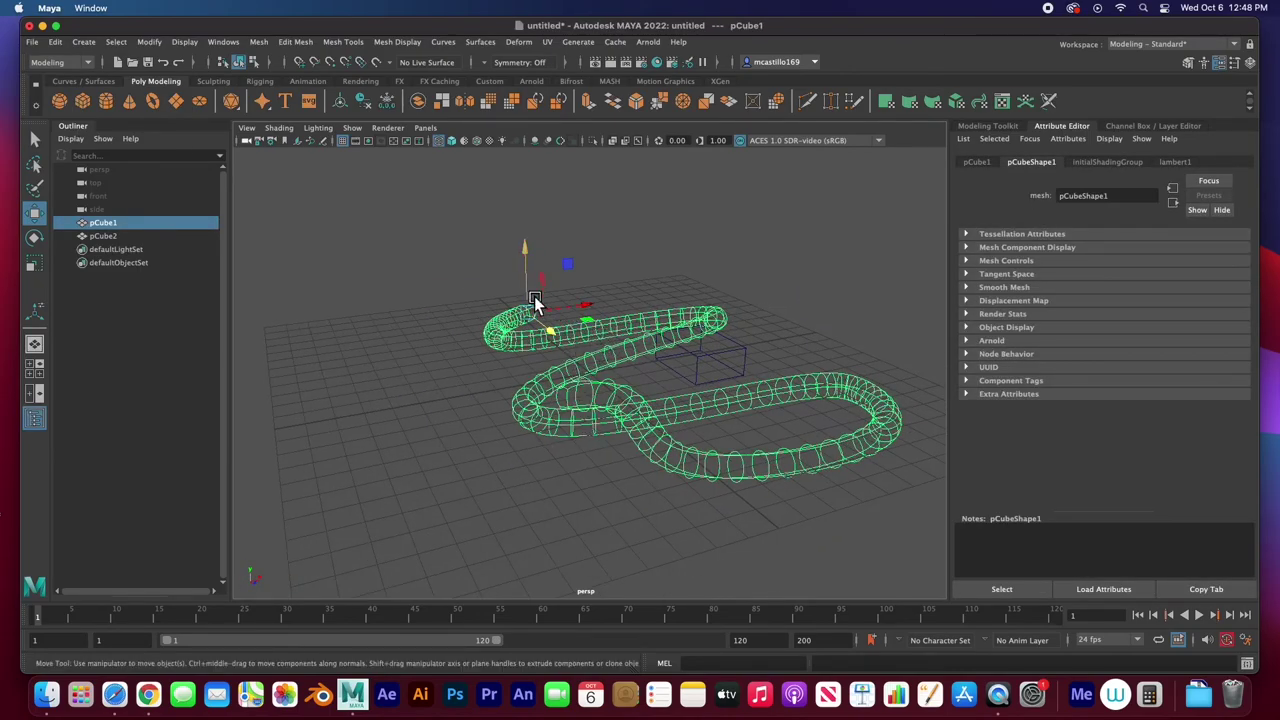
alt+drag(693, 346, 559, 370)
right_click(553, 341)
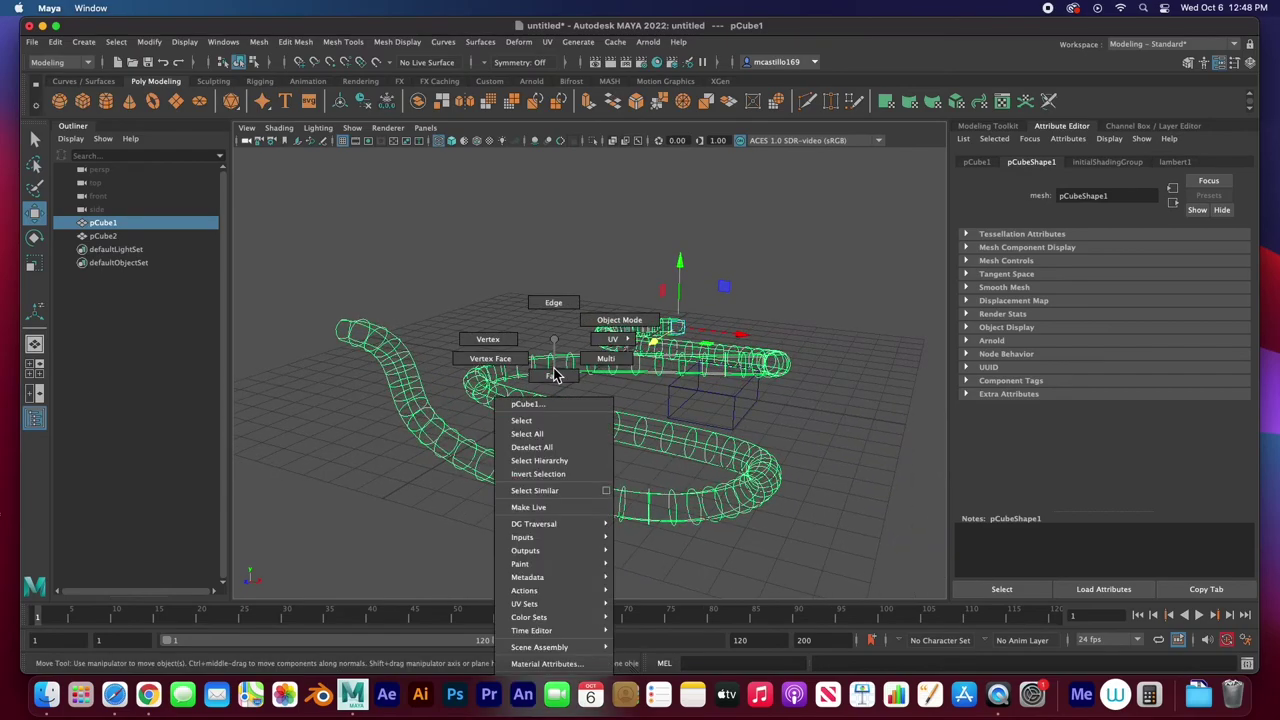
click(490, 339)
drag(446, 333, 533, 360)
click(598, 394)
alt+drag(606, 418, 487, 373)
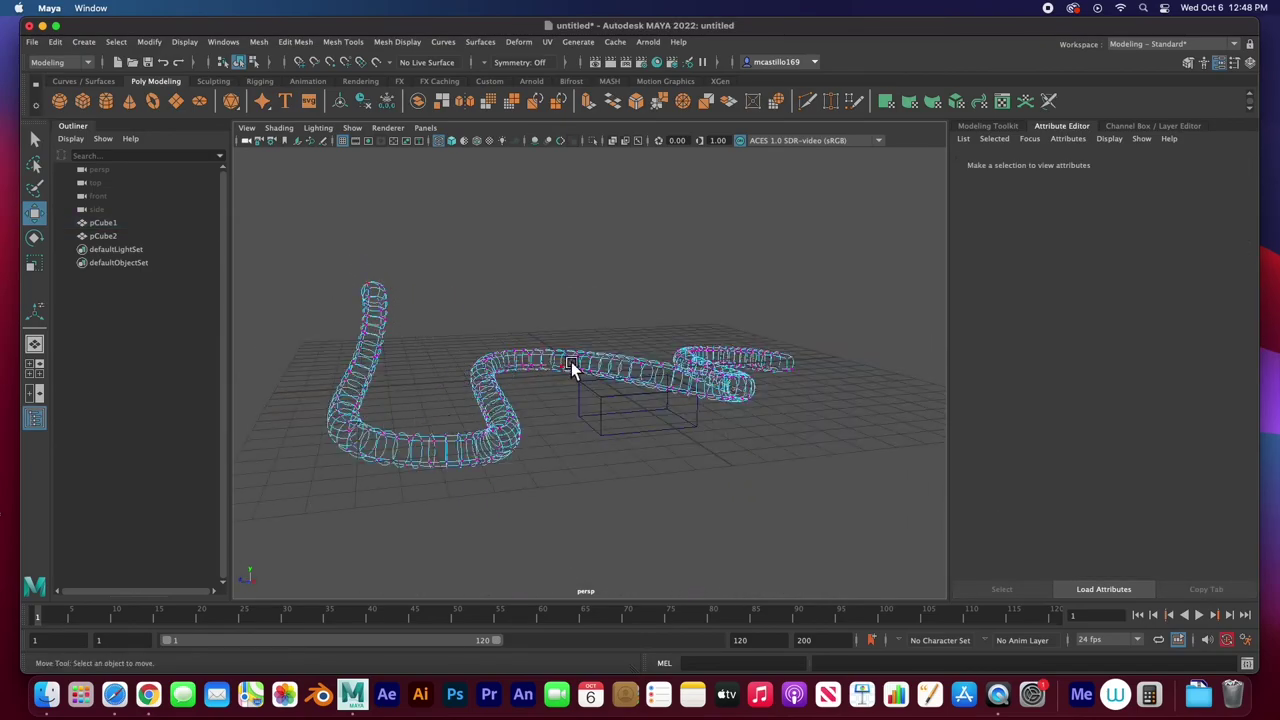